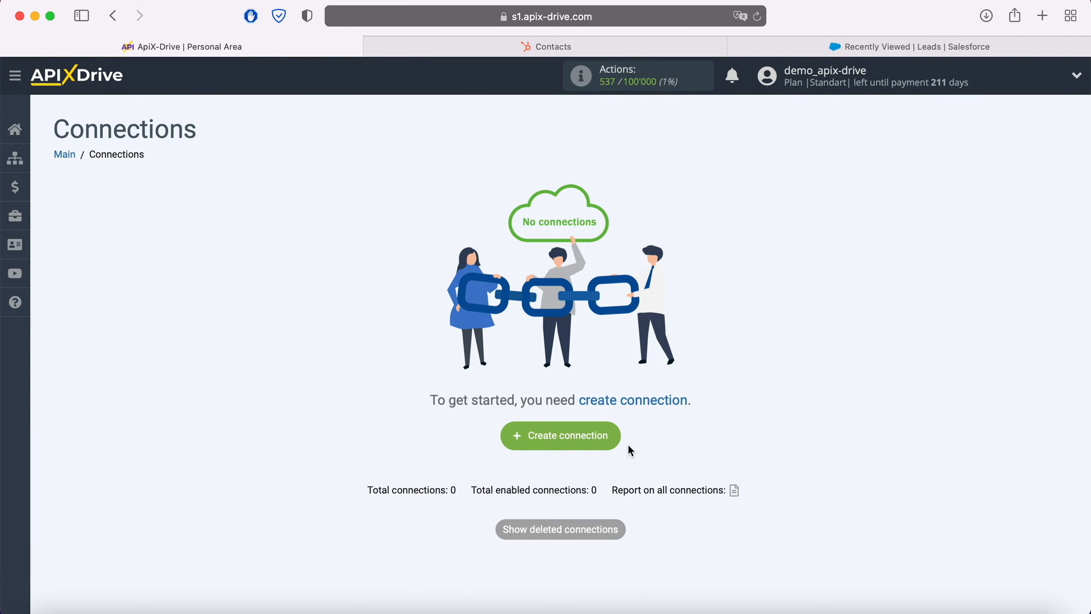
- Create a new connection and choose Hubspot as its data source system
{"action": "left_click", "coordinate": [616, 438]}
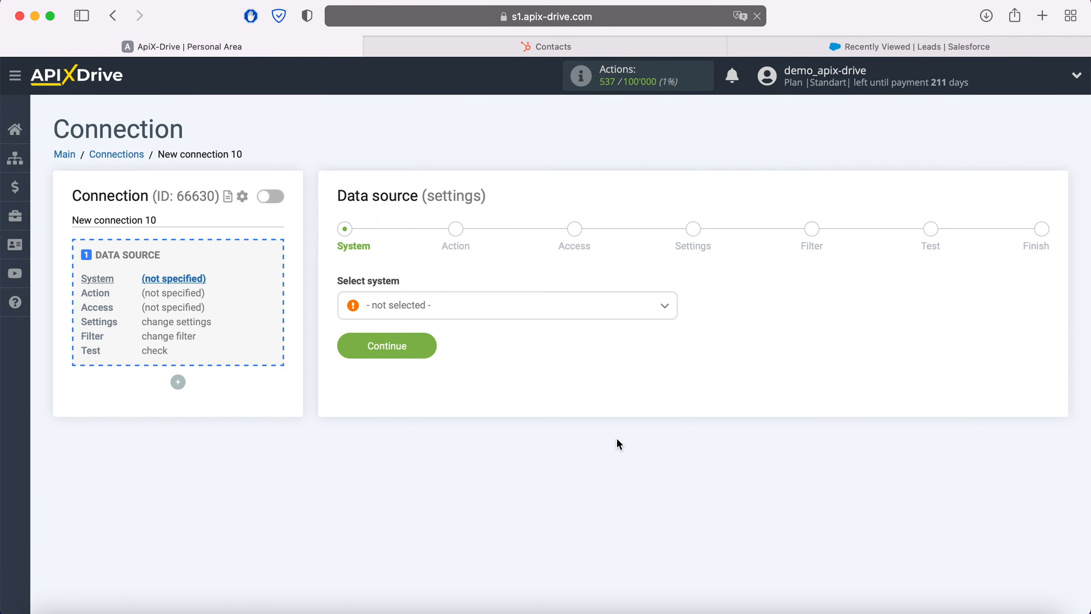
{"action": "left_click", "coordinate": [463, 313]}
{"action": "scroll", "coordinate": [529, 442], "scroll_direction": "down", "scroll_amount": 20}
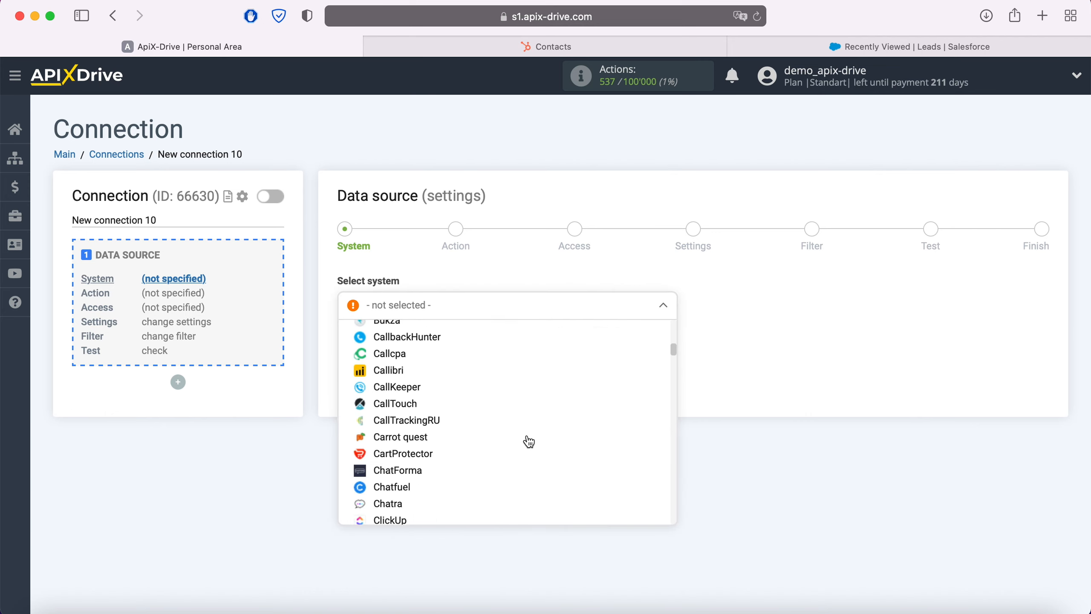
{"action": "scroll", "coordinate": [529, 441], "scroll_direction": "down", "scroll_amount": 10}
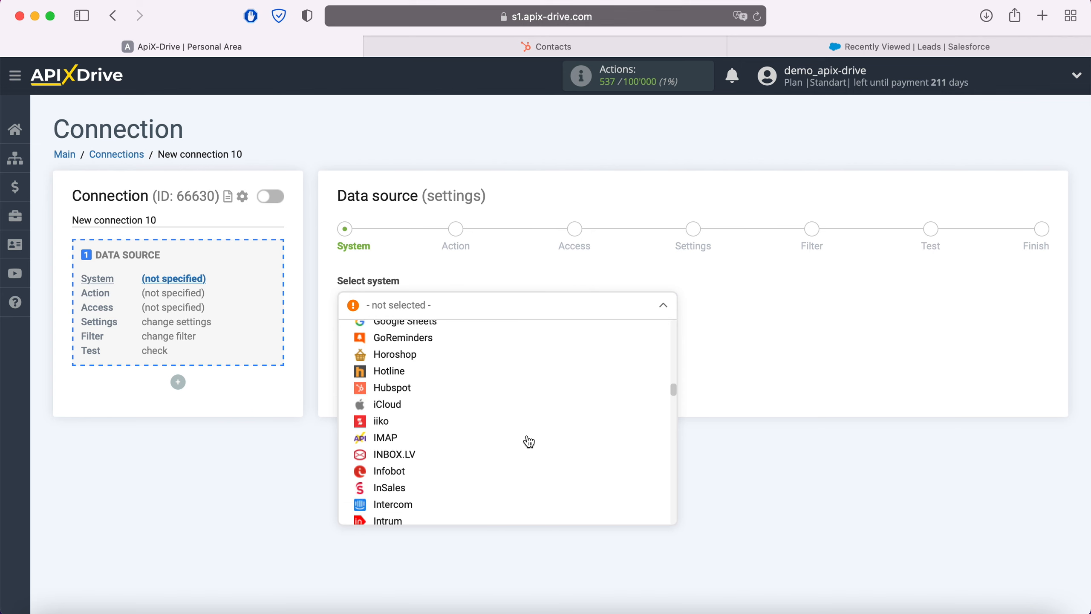
{"action": "left_click", "coordinate": [414, 378]}
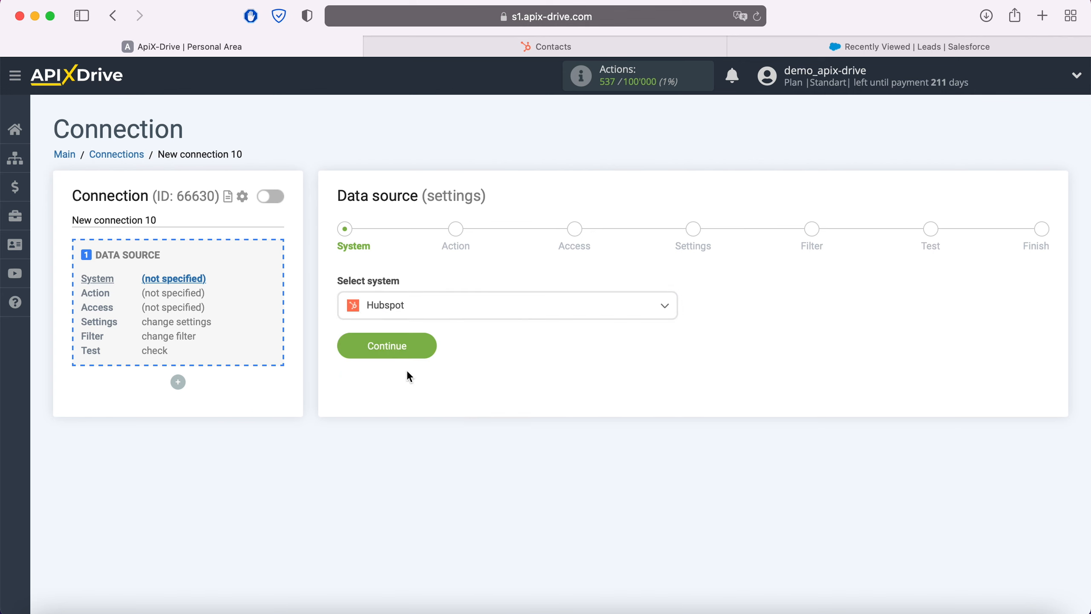
{"action": "left_click", "coordinate": [427, 349]}
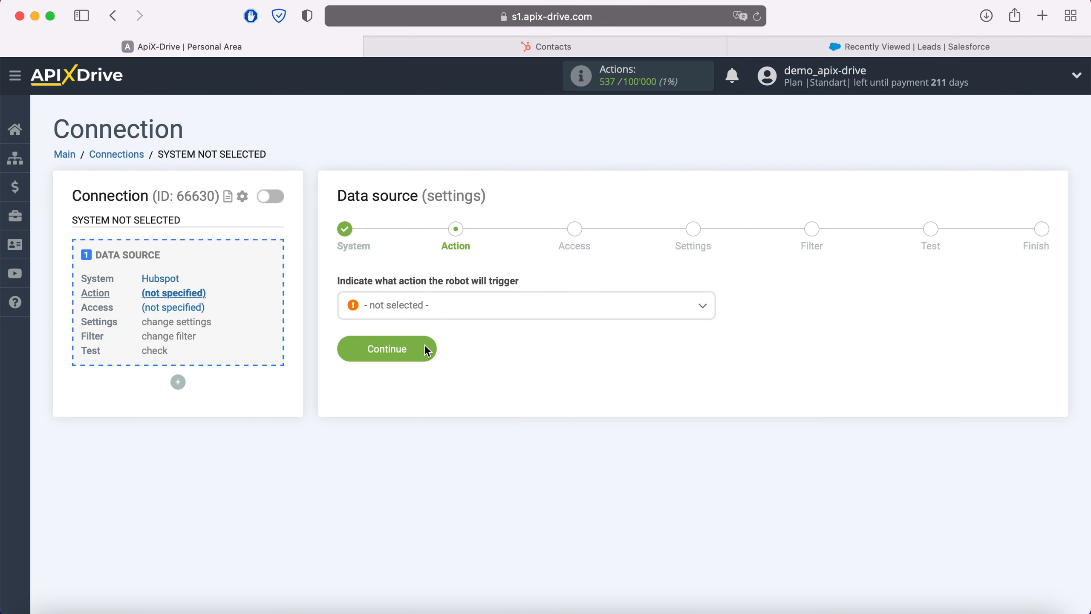
- Set the data source action to Get Contacts (new) and continue to the access stage
{"action": "left_click", "coordinate": [461, 313]}
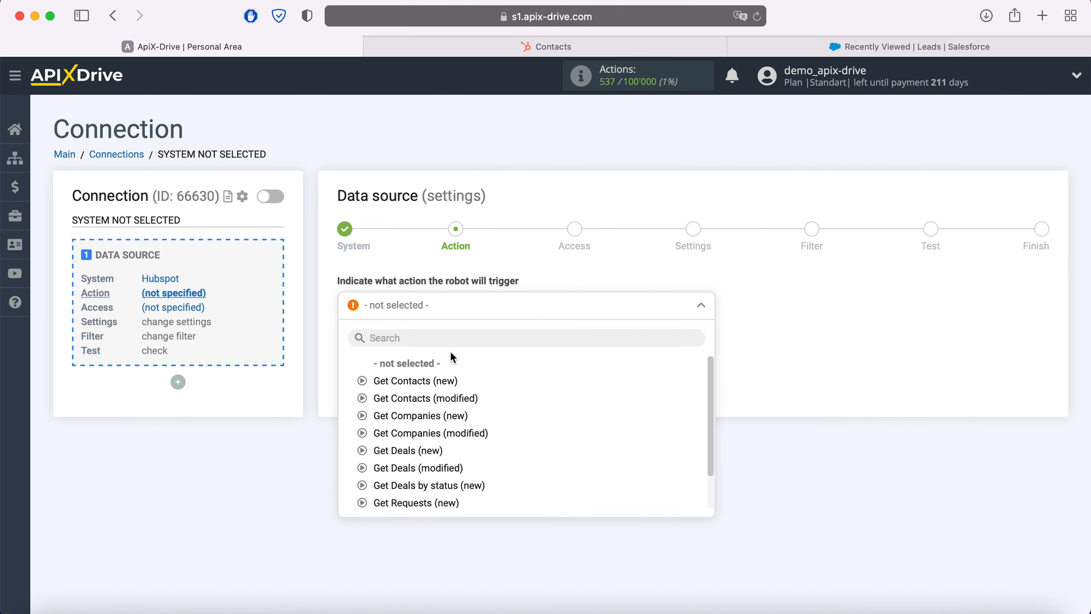
{"action": "left_click", "coordinate": [447, 382]}
{"action": "left_click", "coordinate": [424, 348]}
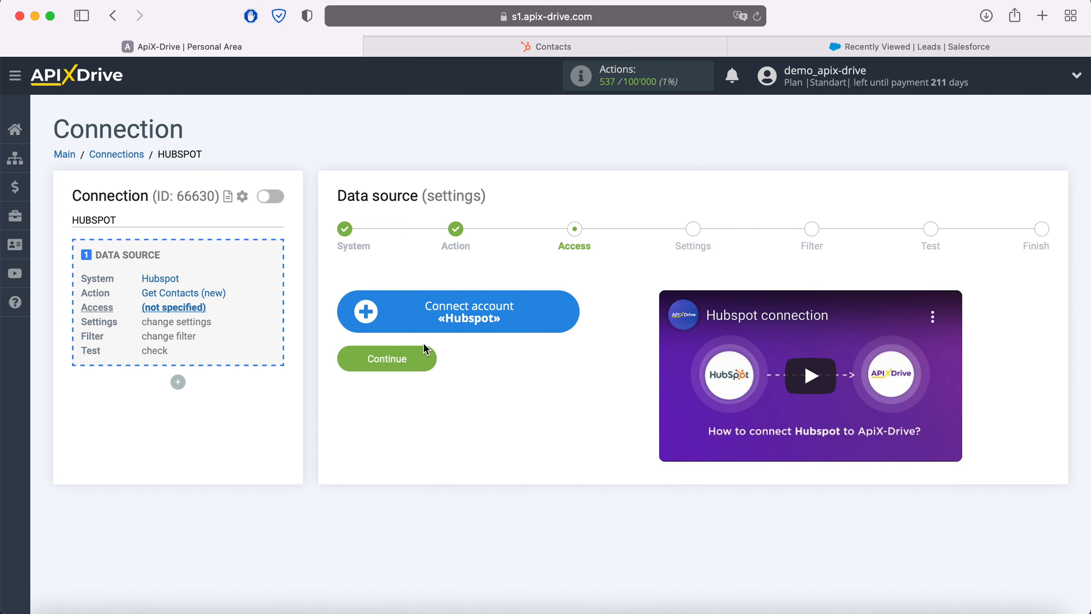
- Start connecting a Hubspot account, then switch to HubSpot and open the API Key page in its integration settings
{"action": "left_click", "coordinate": [569, 316]}
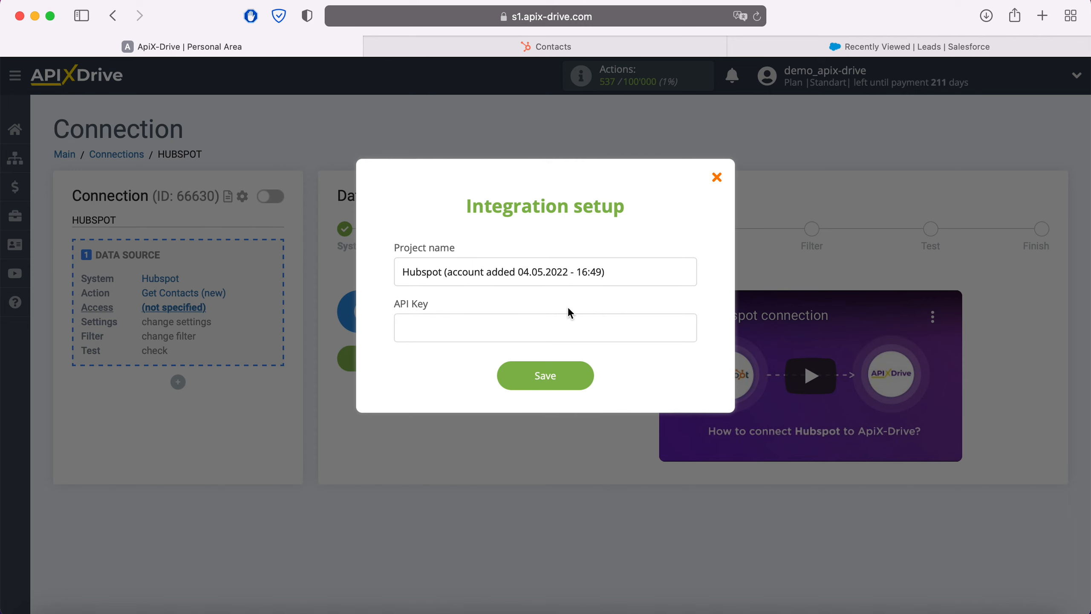
{"action": "left_click", "coordinate": [579, 48]}
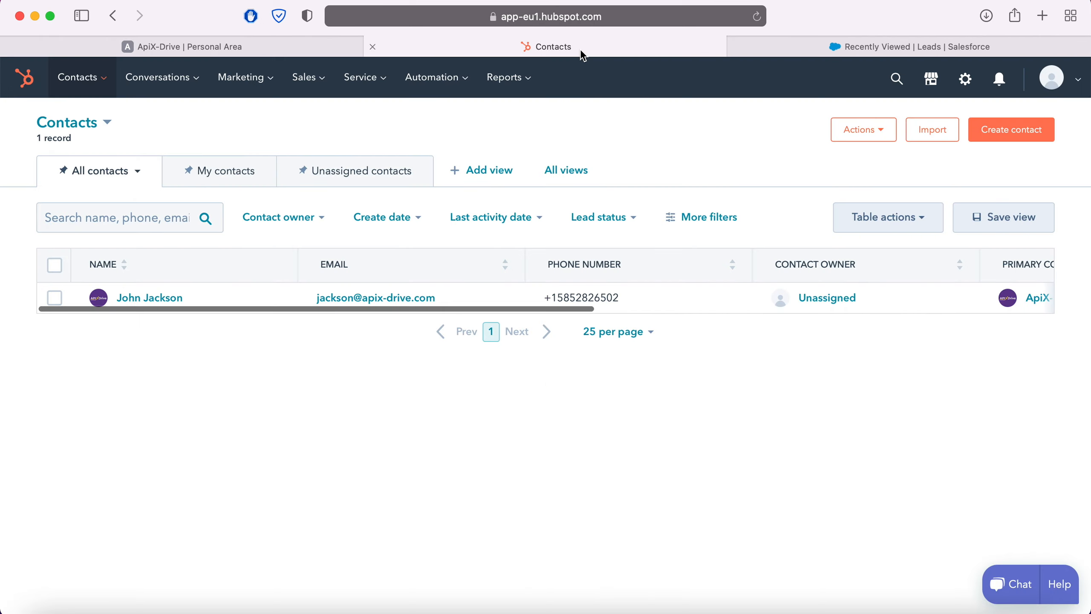
{"action": "left_click", "coordinate": [1051, 79]}
{"action": "left_click", "coordinate": [986, 168]}
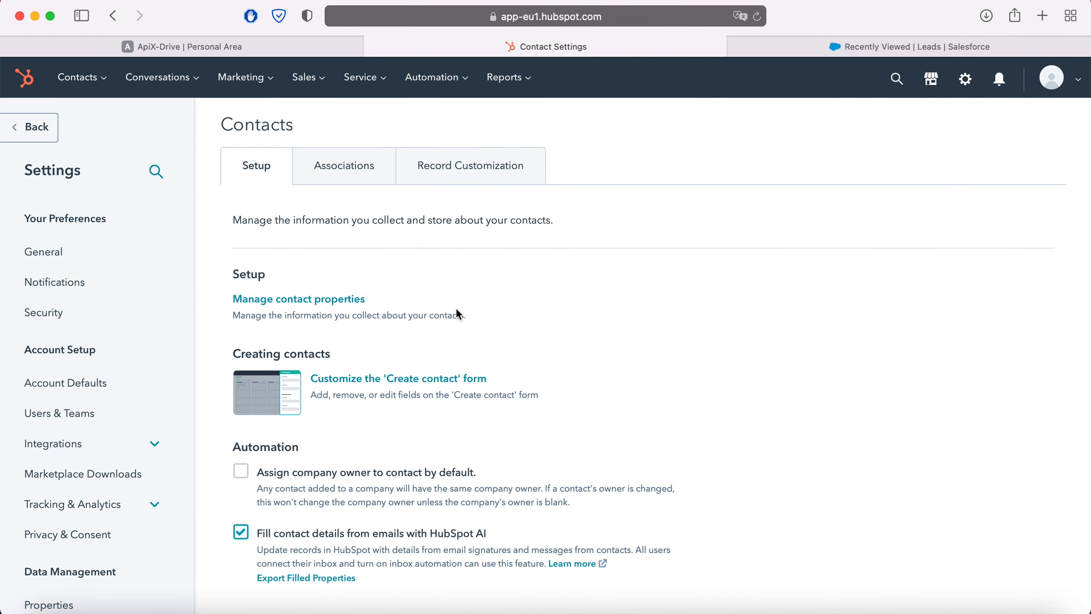
{"action": "left_click", "coordinate": [52, 451]}
{"action": "left_click", "coordinate": [58, 543]}
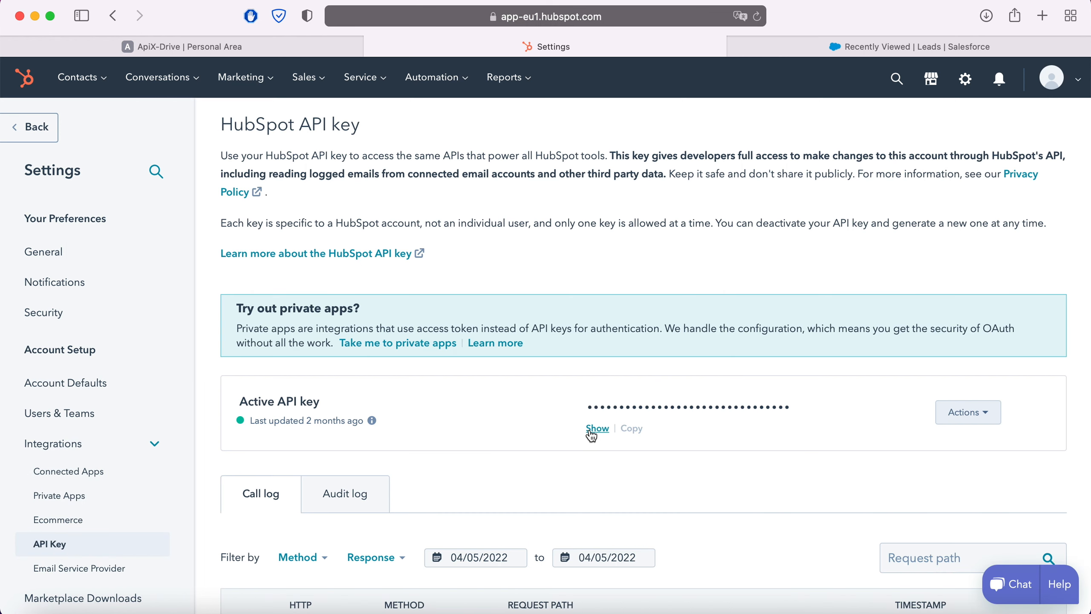
- Reveal the active HubSpot API key and copy it
{"action": "left_click", "coordinate": [597, 428]}
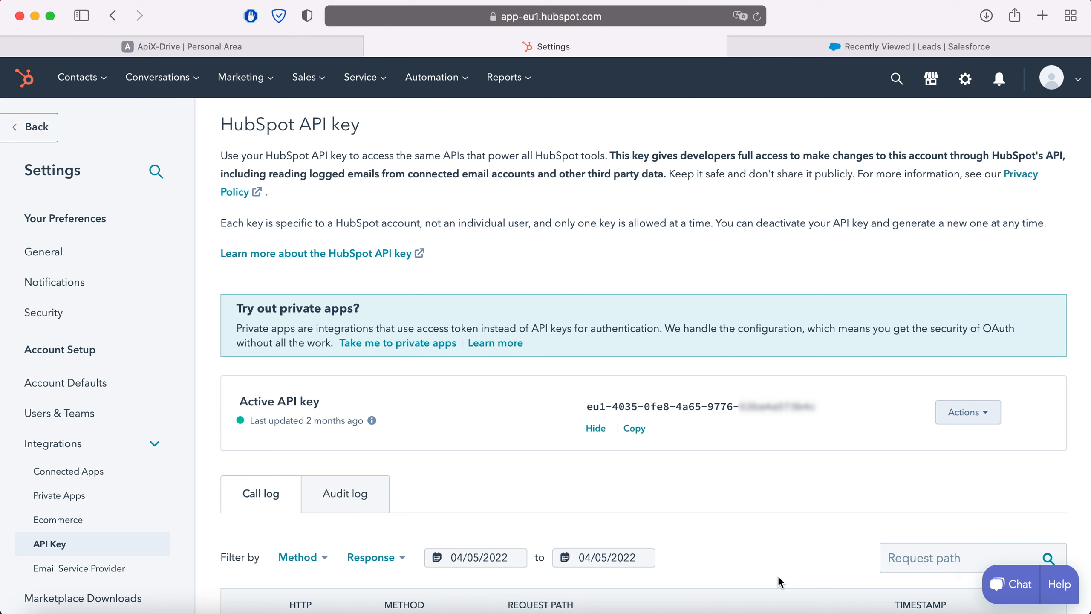
{"action": "left_click_drag", "start_coordinate": [588, 408], "coordinate": [824, 407]}
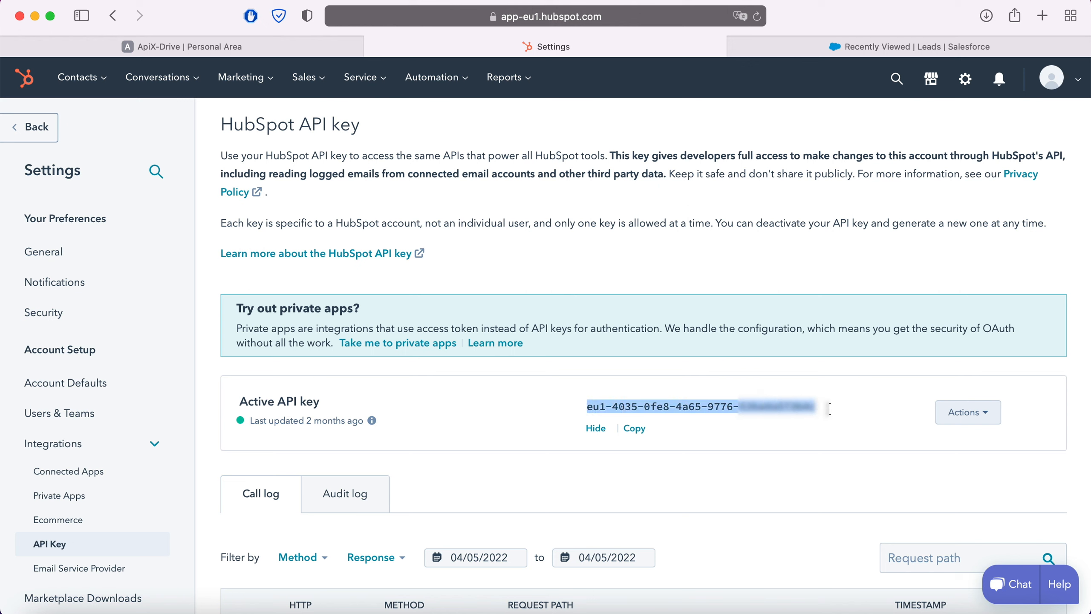
{"action": "right_click", "coordinate": [792, 410]}
{"action": "left_click", "coordinate": [810, 408]}
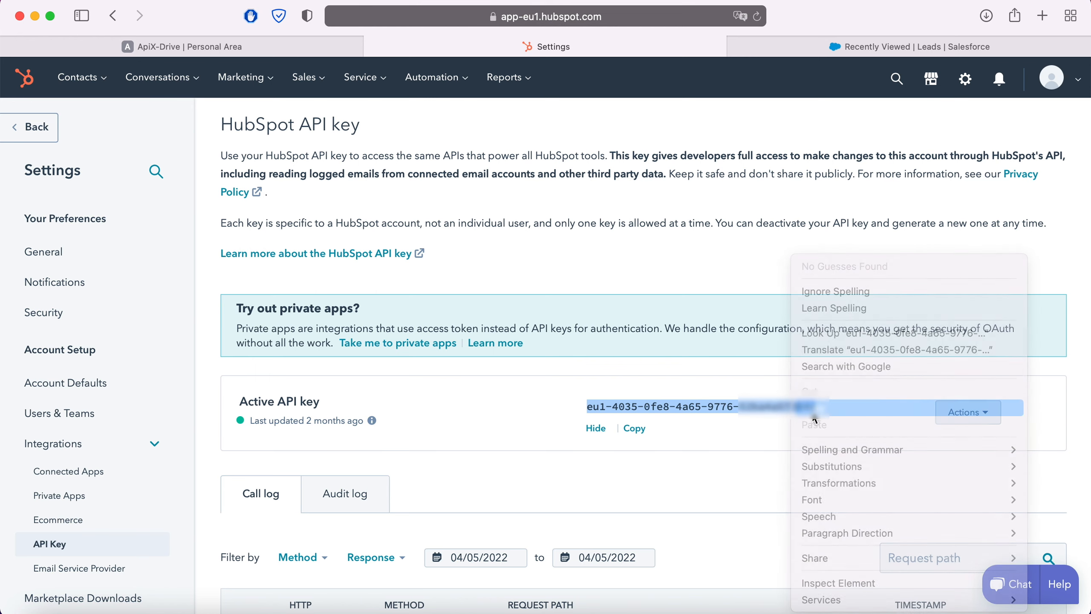
- Switch back to ApiX-Drive, paste the API key into the Hubspot integration setup, and save the account
{"action": "left_click", "coordinate": [282, 54]}
{"action": "right_click", "coordinate": [422, 335]}
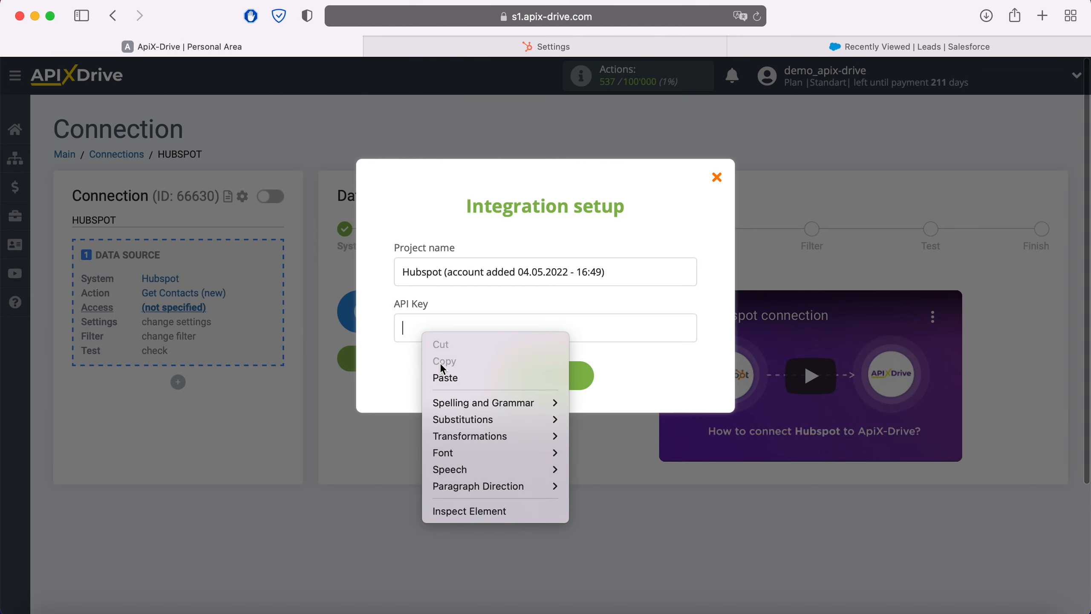
{"action": "left_click", "coordinate": [458, 378]}
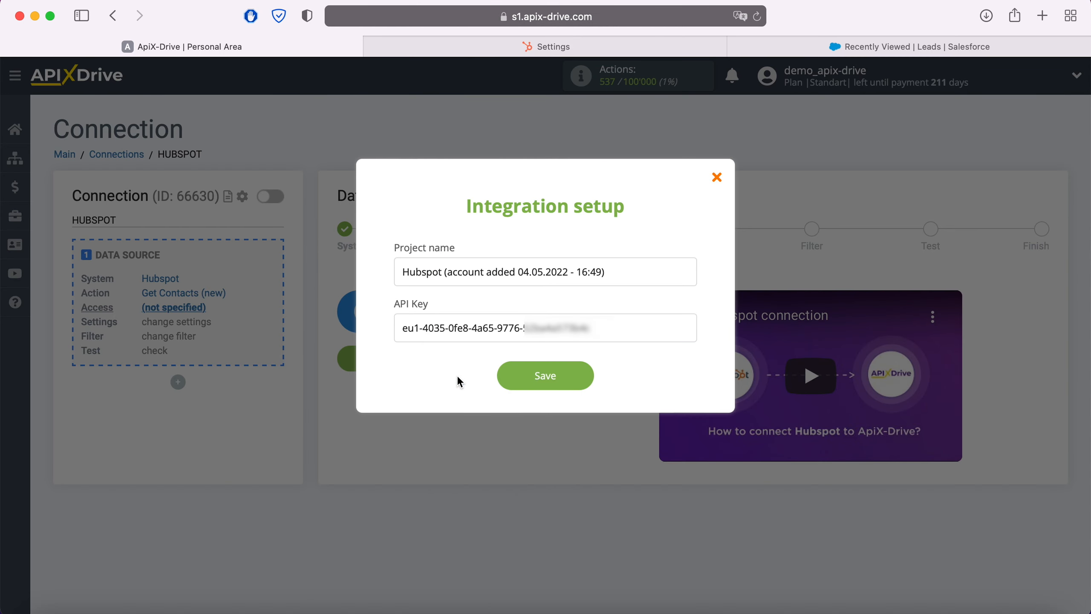
{"action": "left_click", "coordinate": [592, 379]}
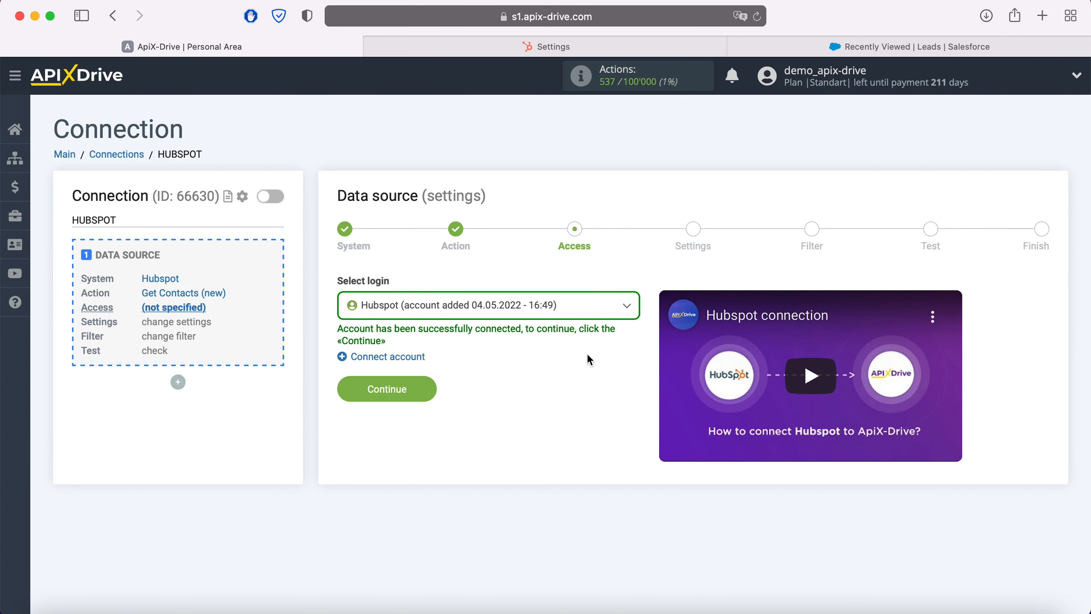
- Use the newly added Hubspot account as the source login and proceed without extra settings or filtering conditions
{"action": "left_click", "coordinate": [577, 309]}
{"action": "left_click", "coordinate": [426, 387]}
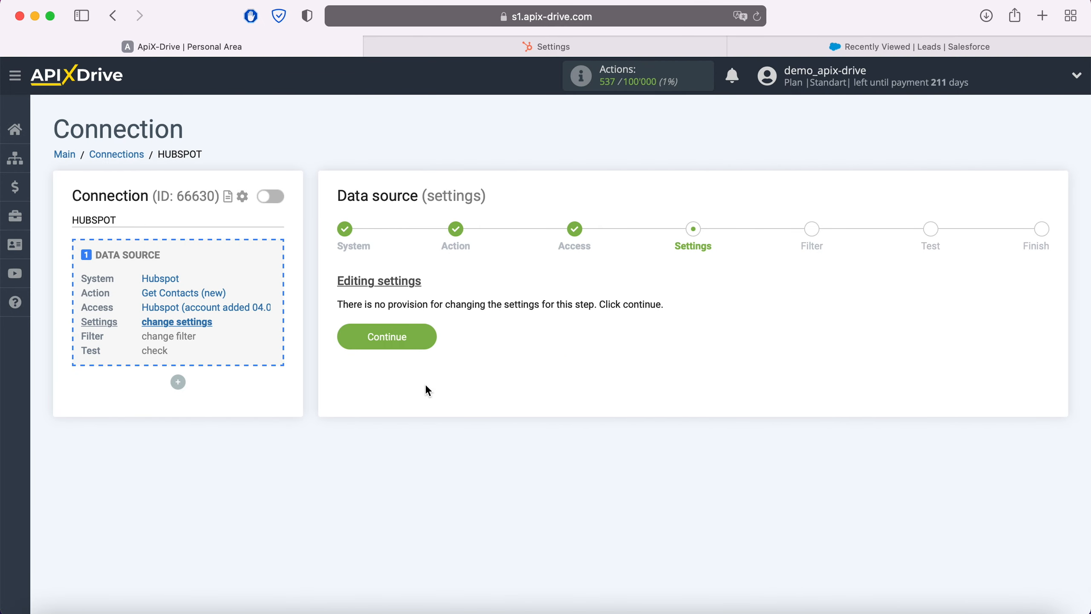
{"action": "left_click", "coordinate": [430, 331]}
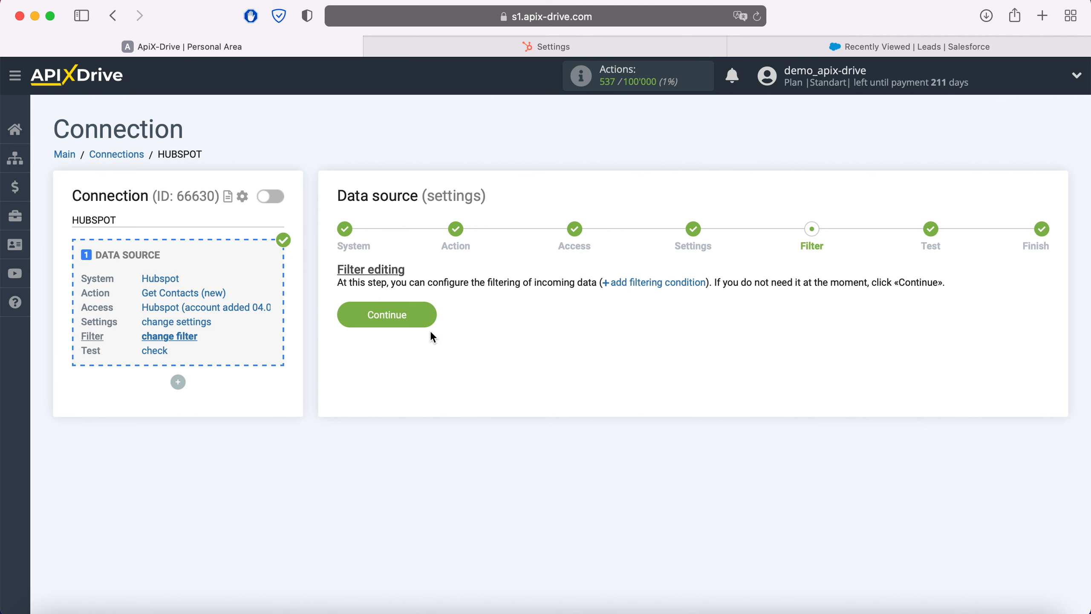
{"action": "left_click", "coordinate": [431, 315]}
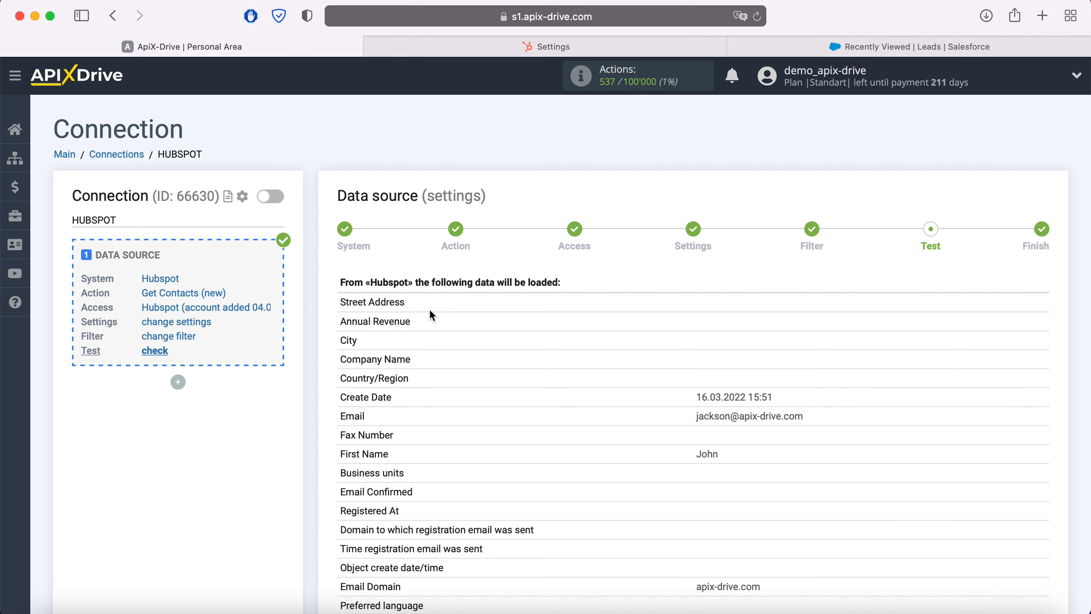
- Review the Hubspot contact test data down to the last field and complete the data source setup
{"action": "scroll", "coordinate": [432, 315], "scroll_direction": "down", "scroll_amount": 15}
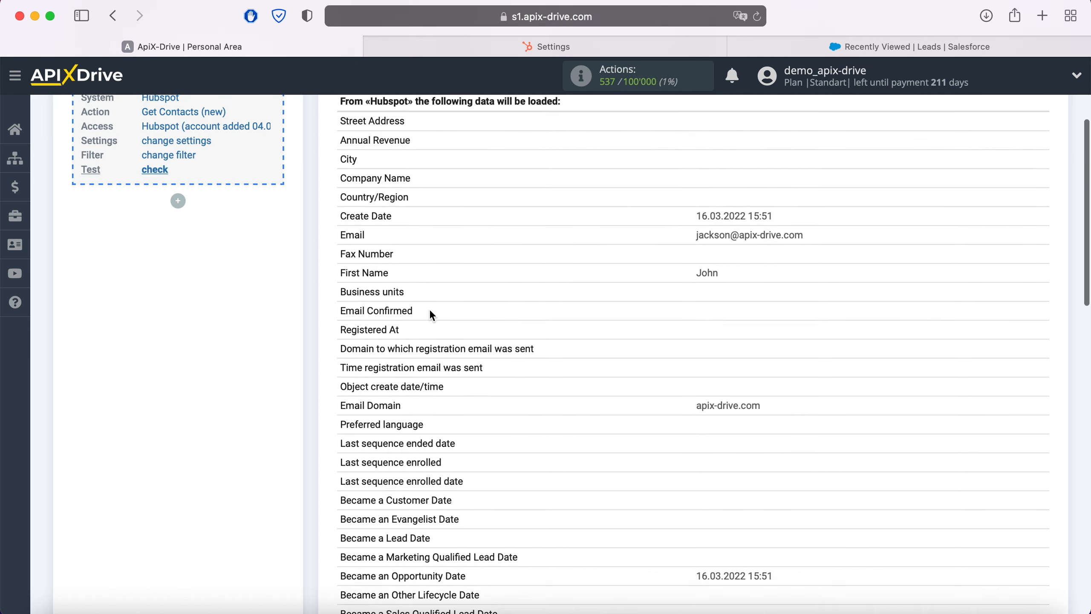
{"action": "scroll", "coordinate": [431, 311], "scroll_direction": "down", "scroll_amount": 10}
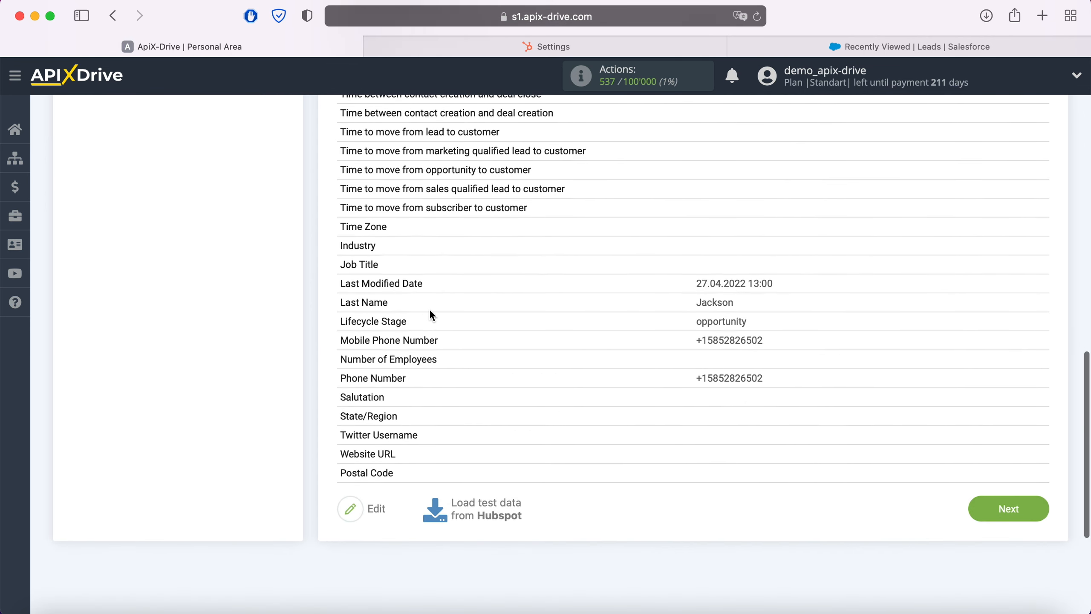
{"action": "left_click", "coordinate": [1029, 431]}
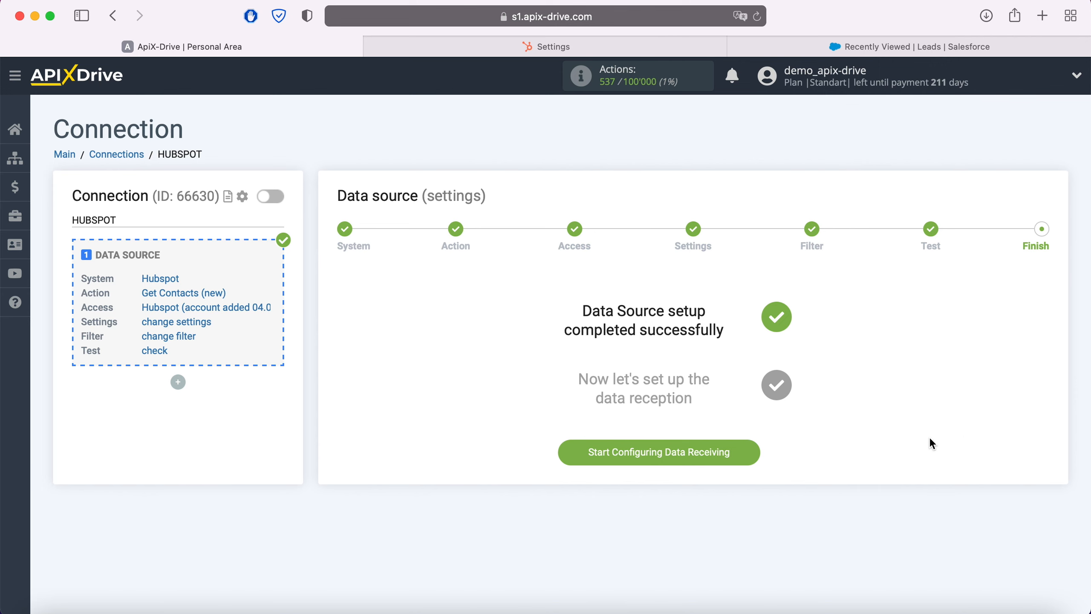
- Start configuring data receiving and choose Salesforce CRM as the data destination system
{"action": "left_click", "coordinate": [752, 451]}
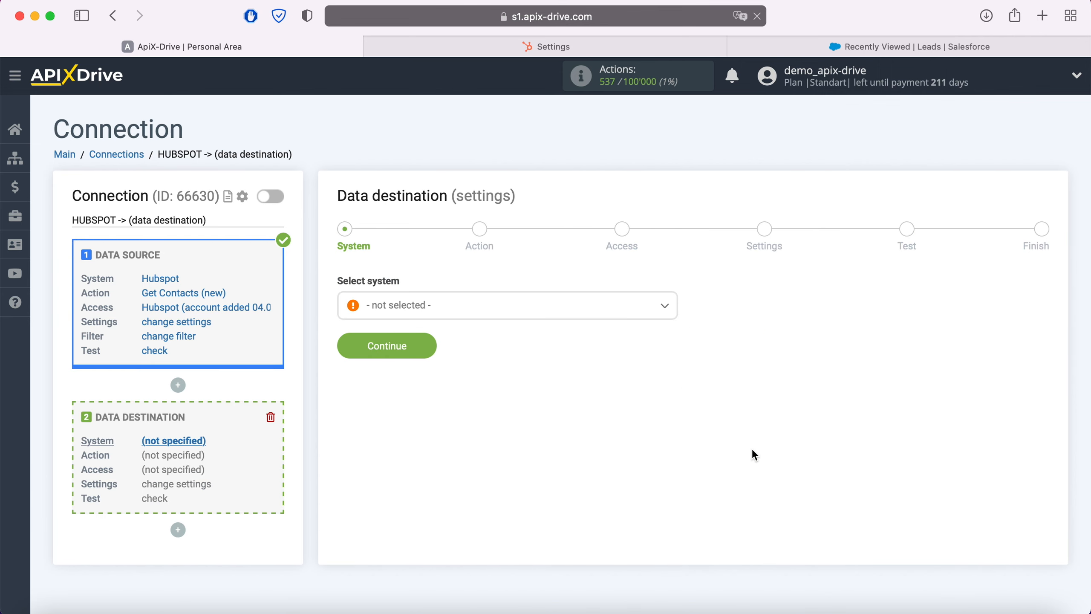
{"action": "left_click", "coordinate": [557, 317]}
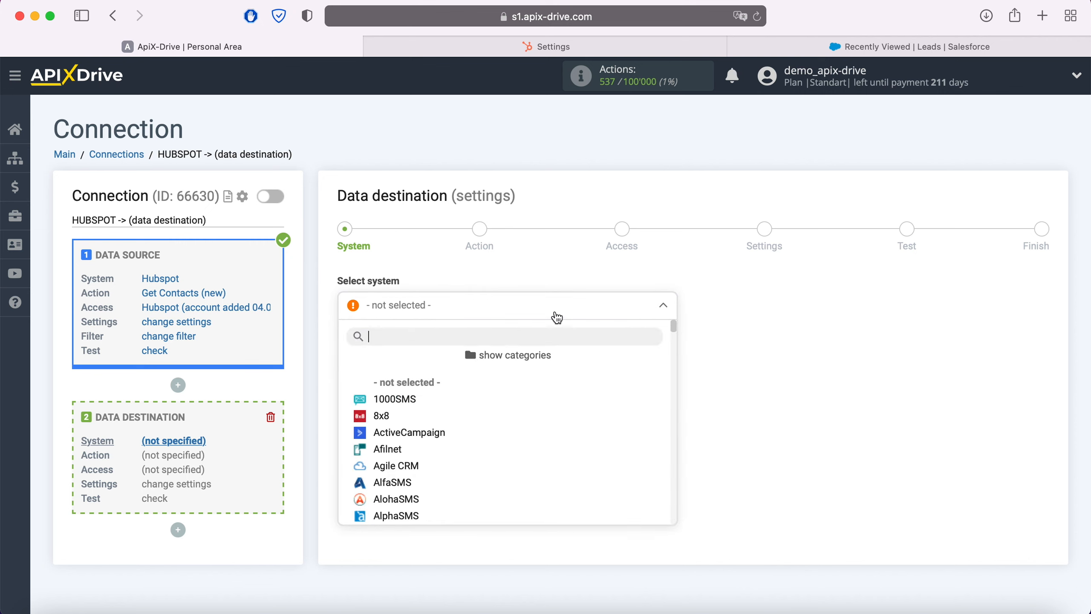
{"action": "scroll", "coordinate": [558, 419], "scroll_direction": "down", "scroll_amount": 20}
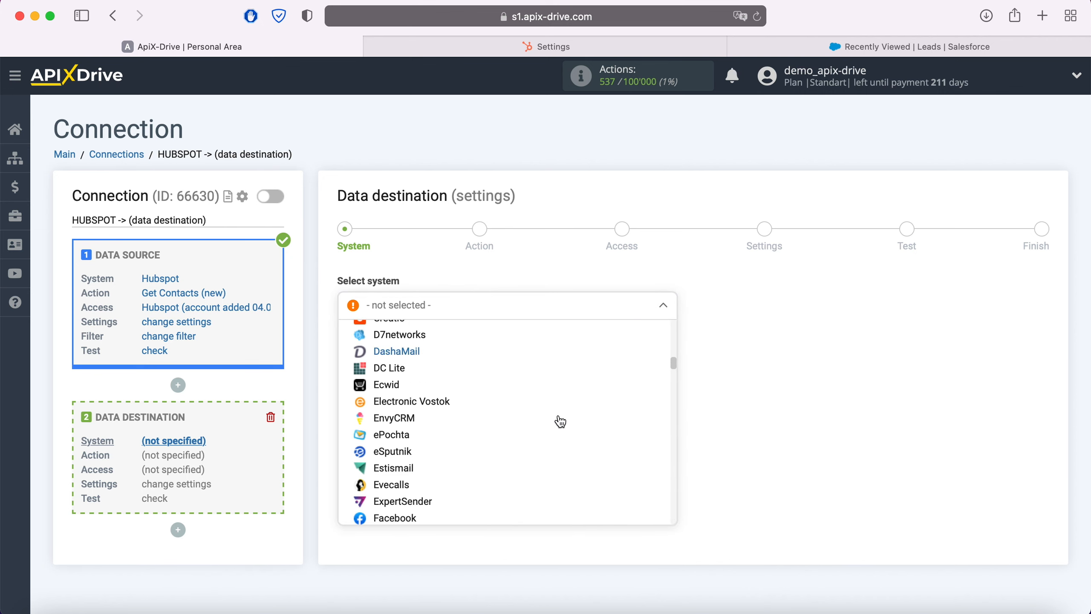
{"action": "scroll", "coordinate": [560, 422], "scroll_direction": "down", "scroll_amount": 20}
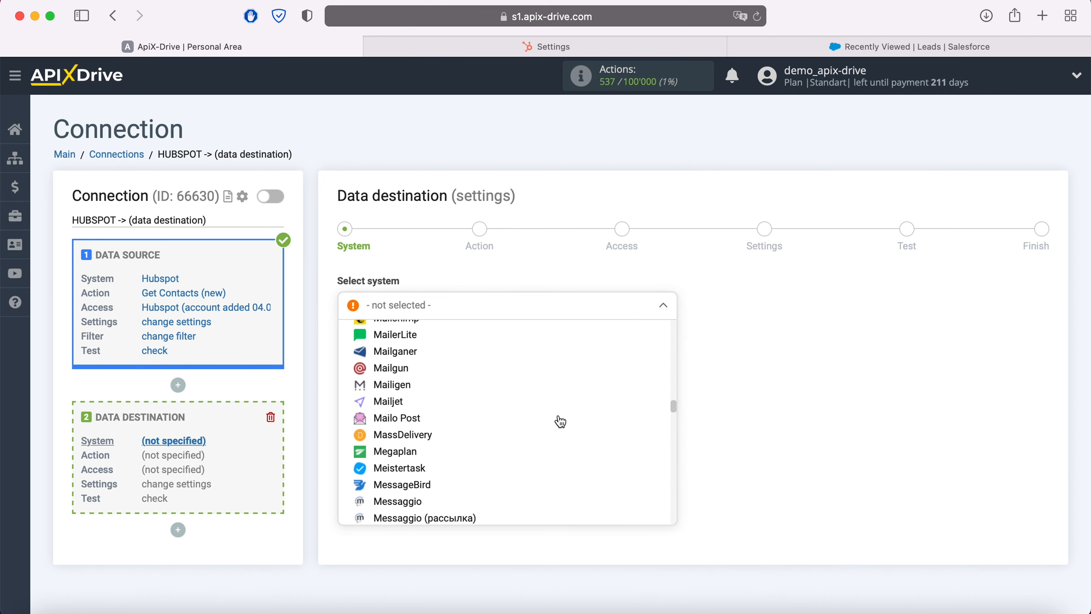
{"action": "scroll", "coordinate": [560, 422], "scroll_direction": "down", "scroll_amount": 20}
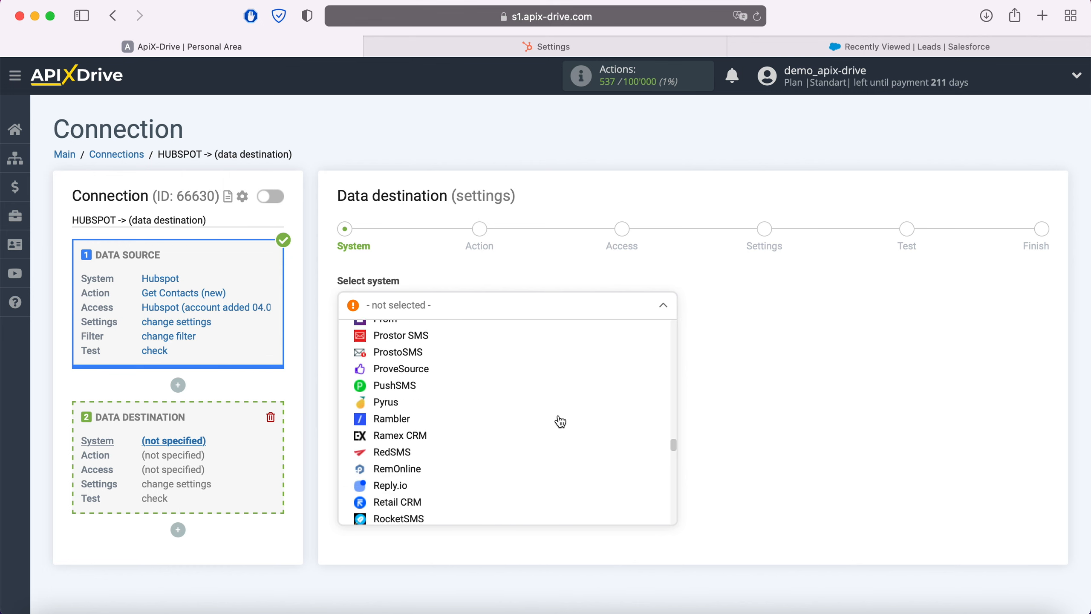
{"action": "scroll", "coordinate": [560, 419], "scroll_direction": "down", "scroll_amount": 5}
{"action": "left_click", "coordinate": [434, 443]}
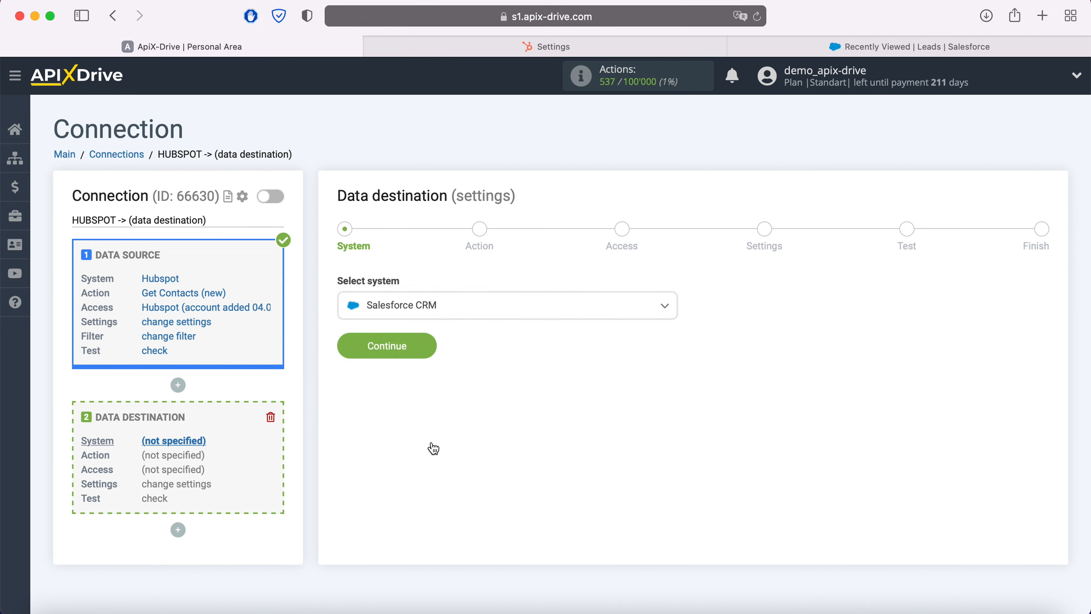
{"action": "left_click", "coordinate": [427, 345]}
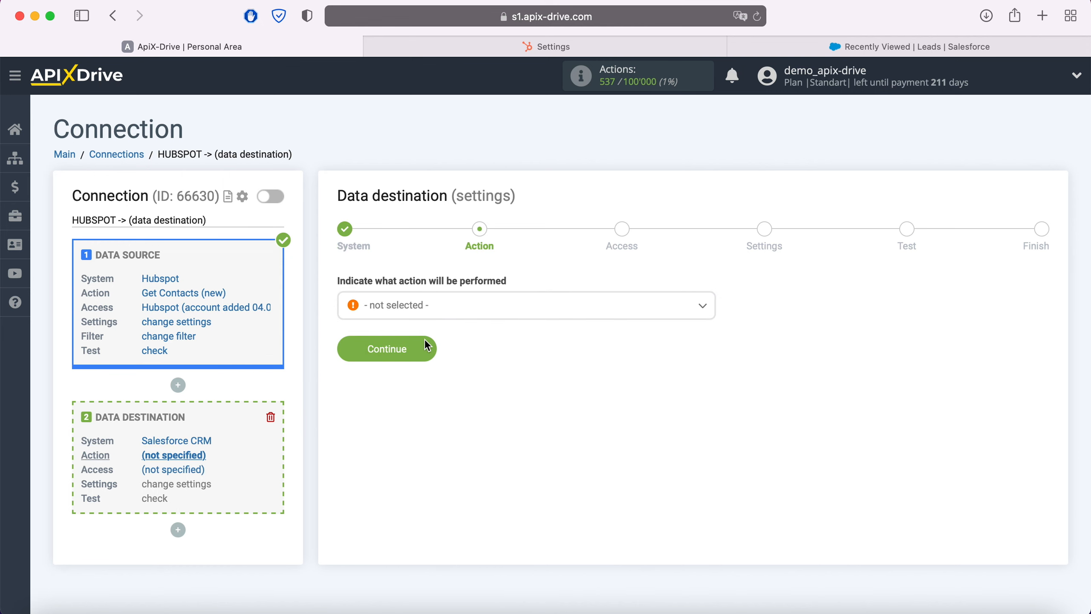
- Set the data destination action to Create Lead and continue to the access stage
{"action": "left_click", "coordinate": [454, 317]}
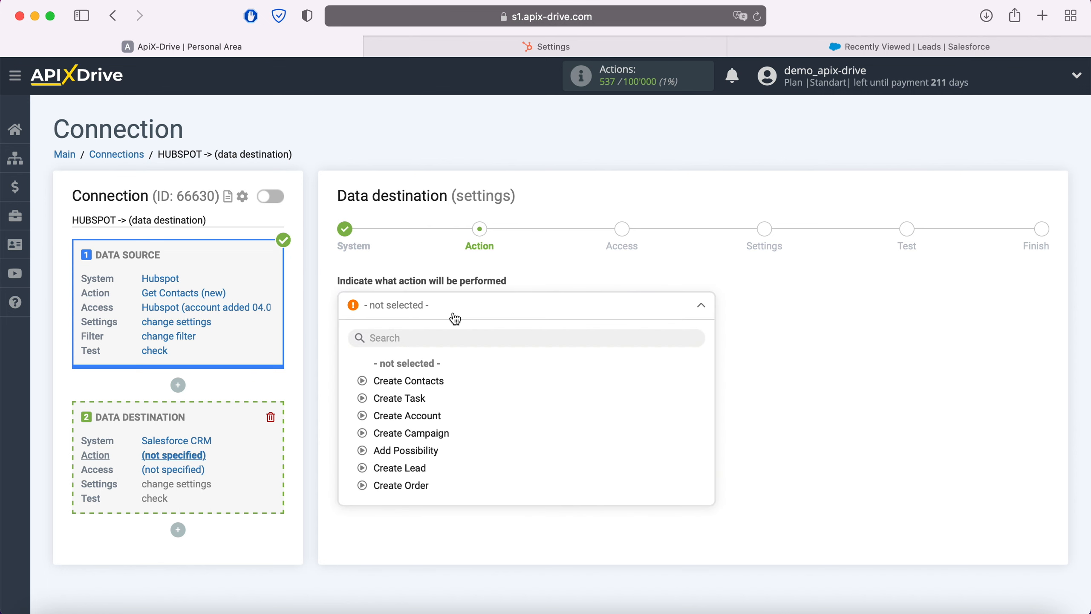
{"action": "left_click", "coordinate": [423, 469]}
{"action": "left_click", "coordinate": [430, 363]}
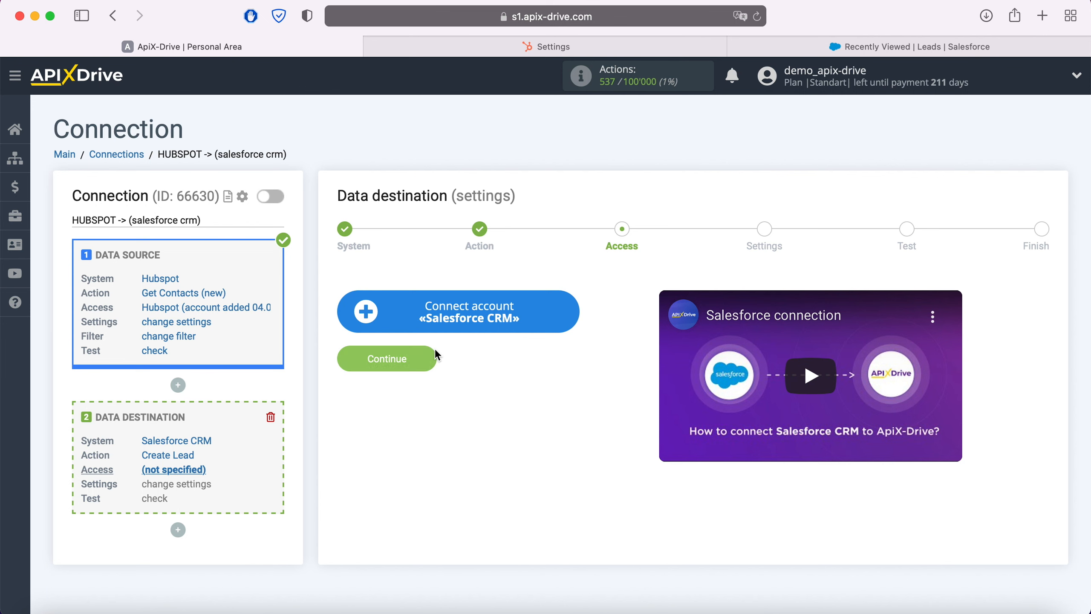
- Connect a Salesforce CRM account by logging in with the account username and password
{"action": "left_click", "coordinate": [564, 313]}
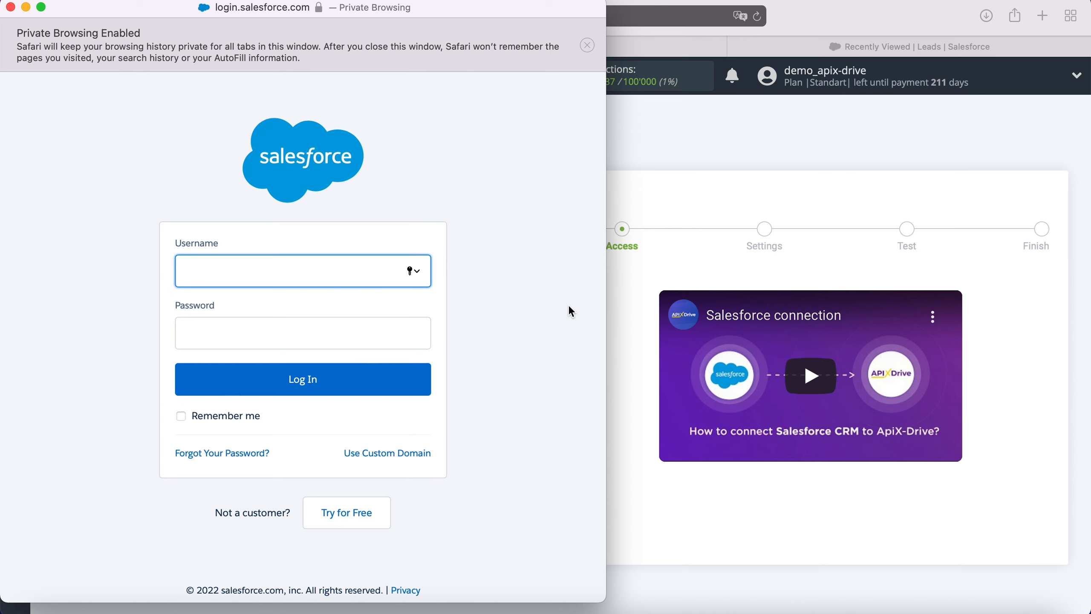
{"action": "right_click", "coordinate": [268, 270]}
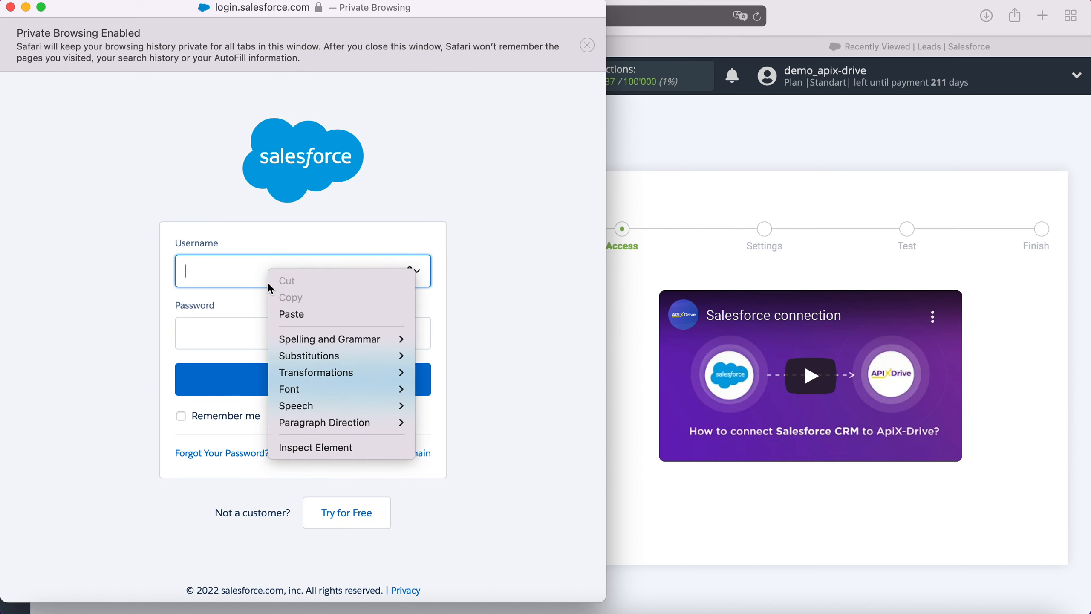
{"action": "left_click", "coordinate": [301, 315]}
{"action": "left_click", "coordinate": [251, 325]}
{"action": "type", "text": "*******"}
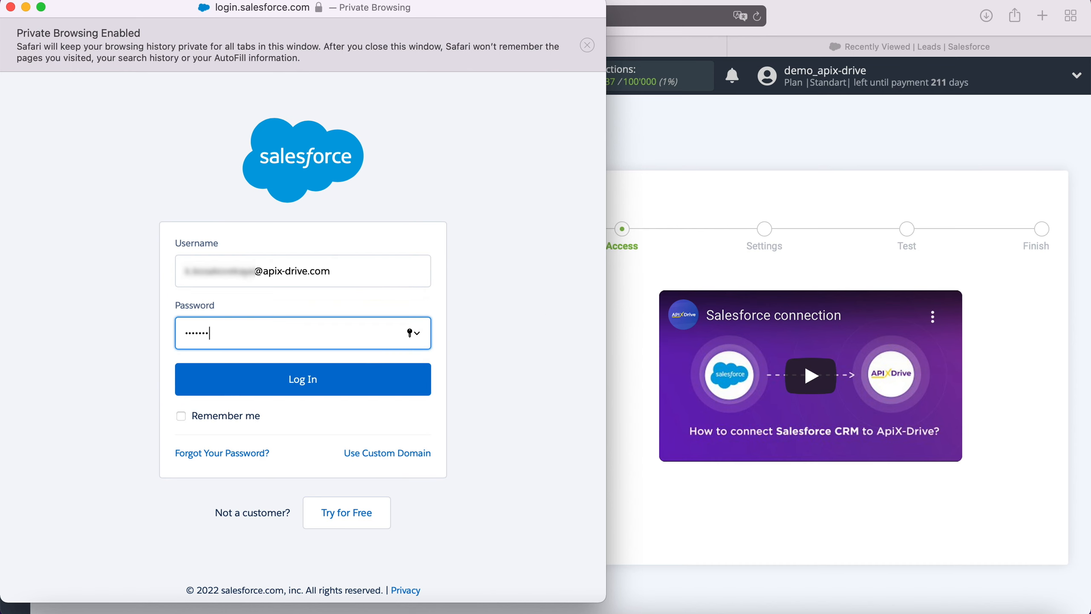
{"action": "type", "text": "*****"}
{"action": "left_click", "coordinate": [251, 380]}
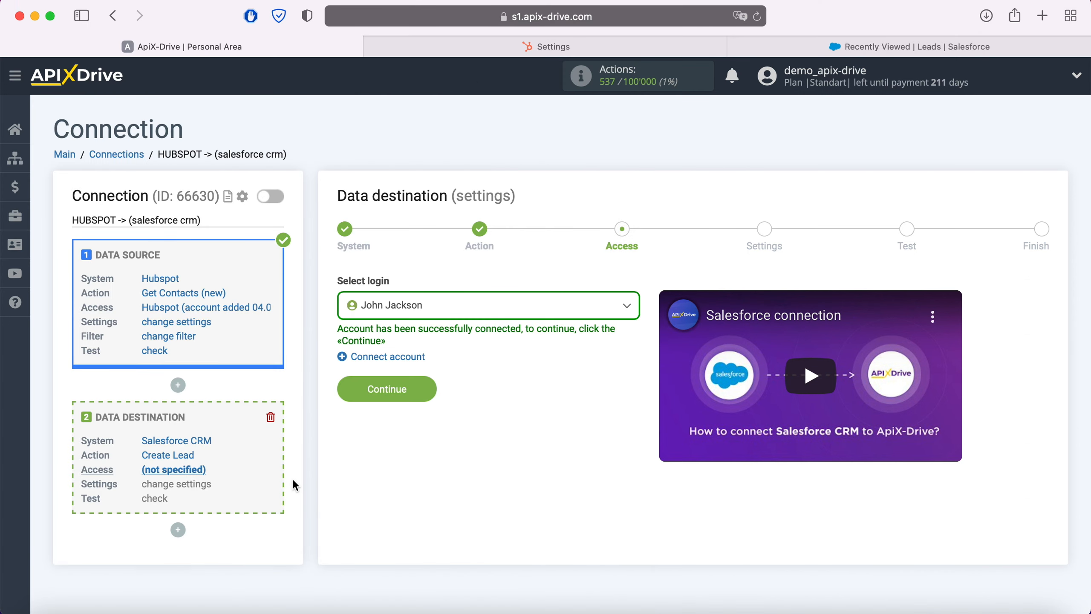
- Select the newly connected Salesforce account as the destination login and continue to the lead field settings
{"action": "left_click", "coordinate": [448, 315]}
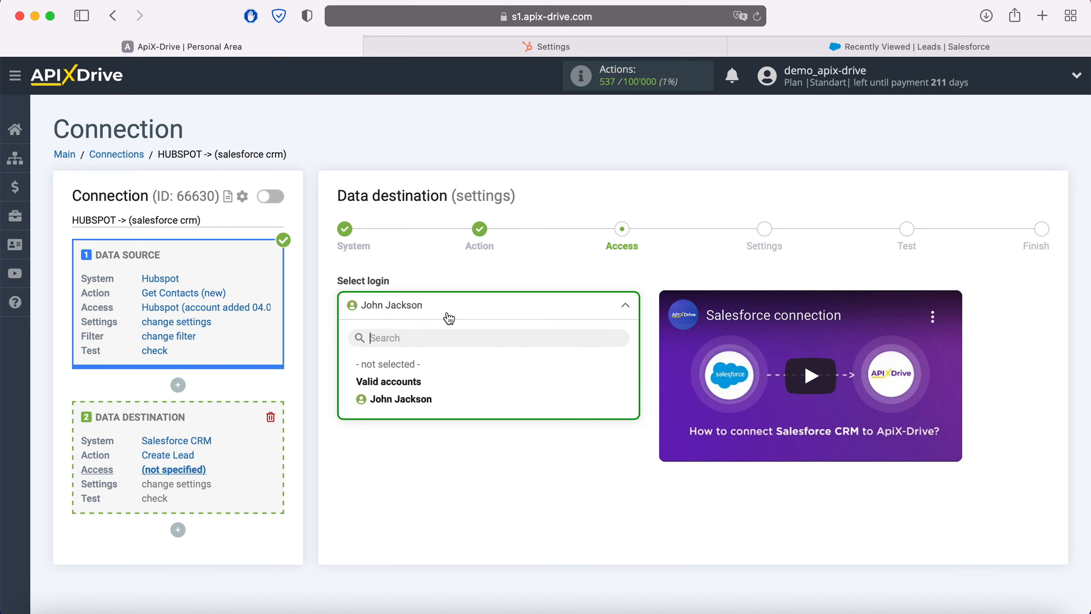
{"action": "left_click", "coordinate": [426, 398]}
{"action": "left_click", "coordinate": [427, 389]}
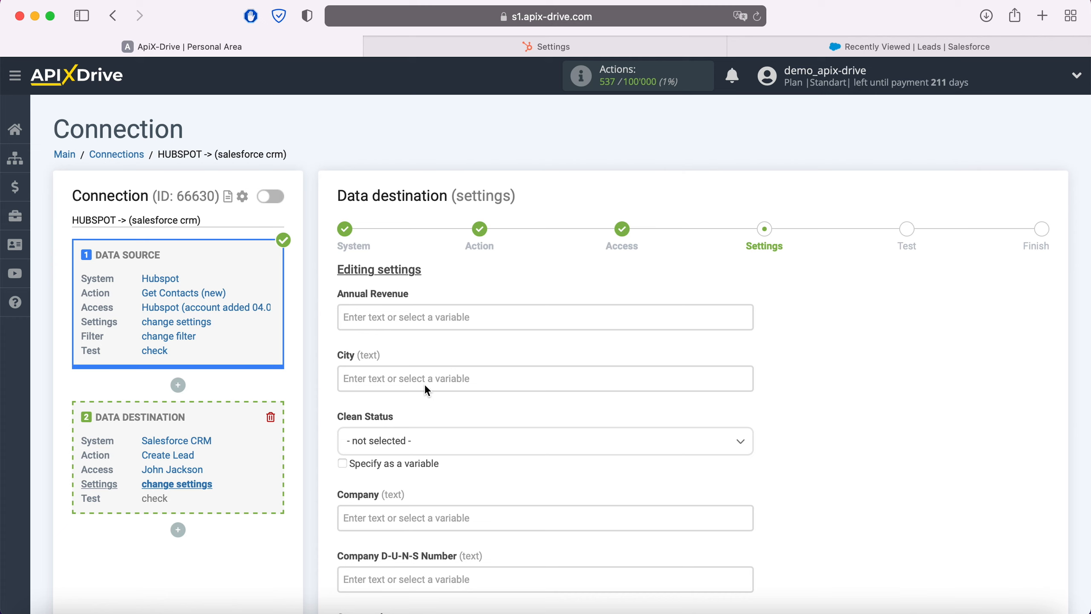
- Map the lead's Company field to the Hubspot First Name variable
{"action": "left_click", "coordinate": [390, 511]}
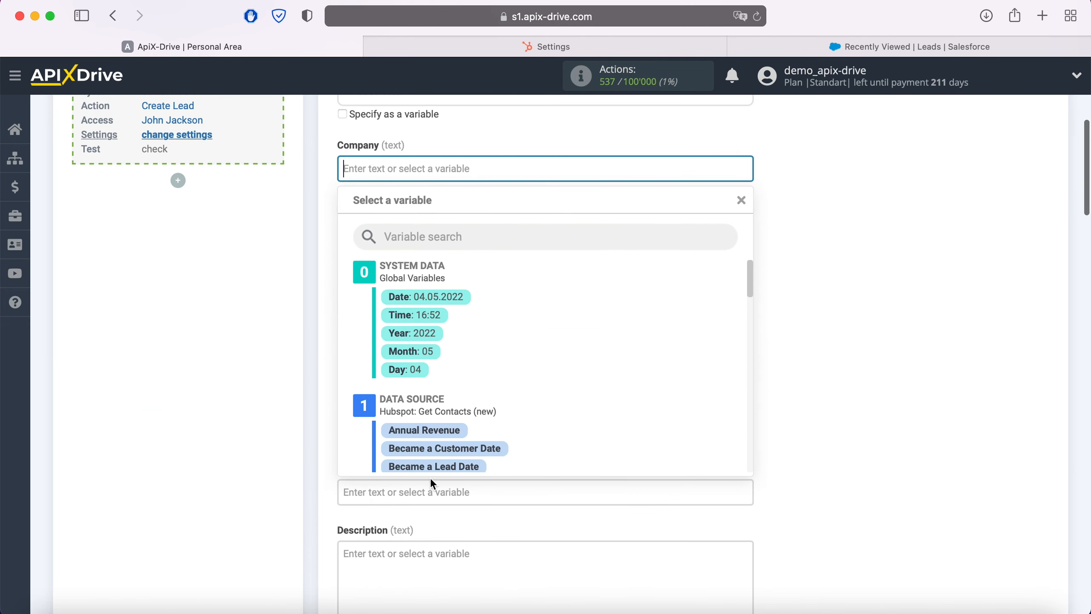
{"action": "scroll", "coordinate": [622, 359], "scroll_direction": "down", "scroll_amount": 3}
{"action": "scroll", "coordinate": [621, 355], "scroll_direction": "down", "scroll_amount": 5}
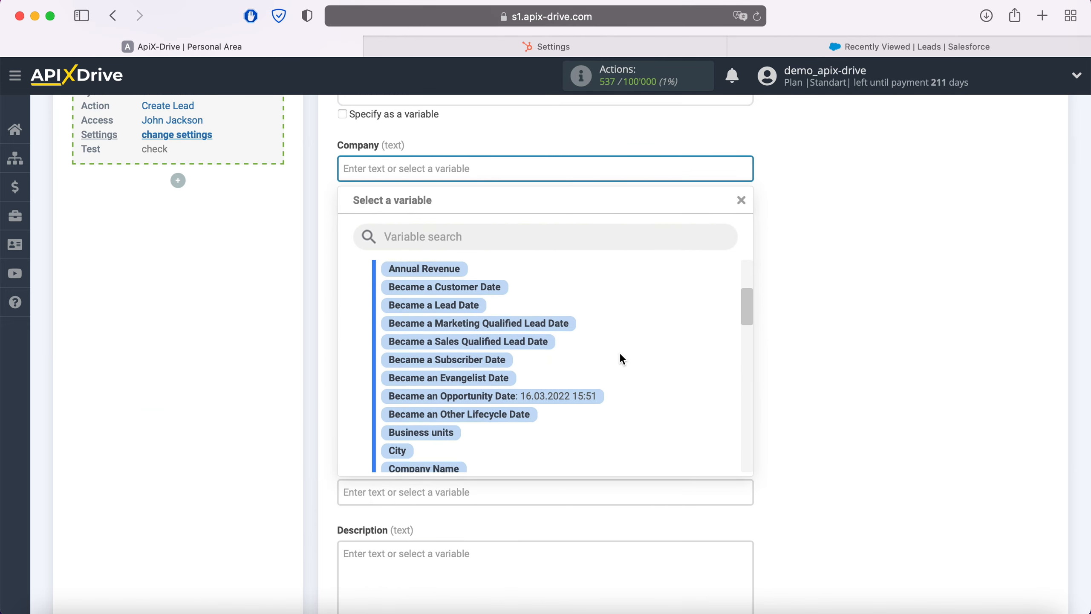
{"action": "scroll", "coordinate": [619, 352], "scroll_direction": "down", "scroll_amount": 3}
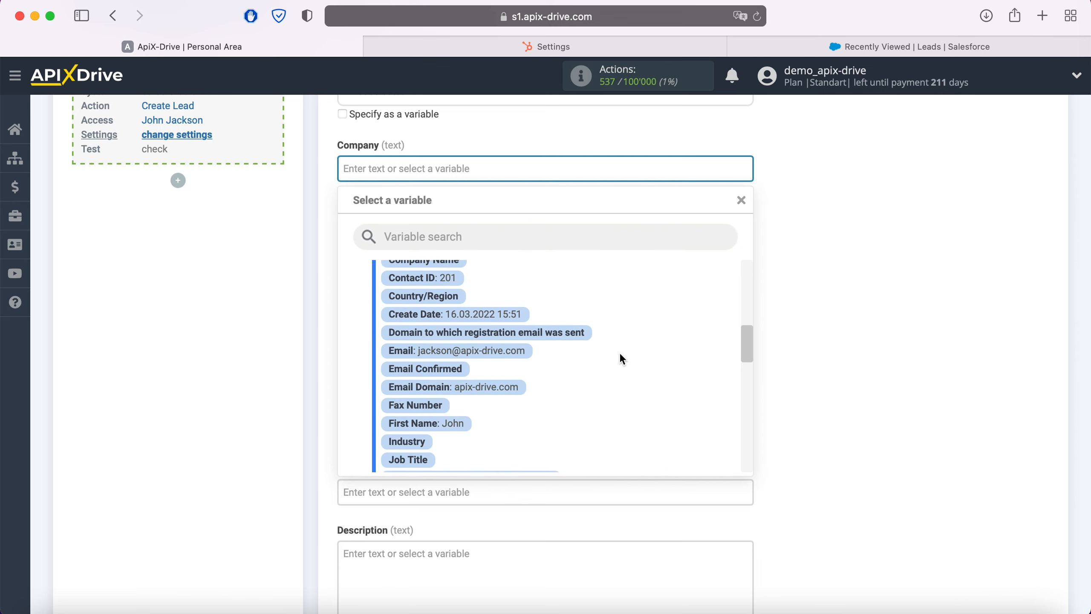
{"action": "left_click", "coordinate": [456, 410]}
- Set the lead's Clean Status to In Sync
{"action": "scroll", "coordinate": [466, 410], "scroll_direction": "up", "scroll_amount": 2}
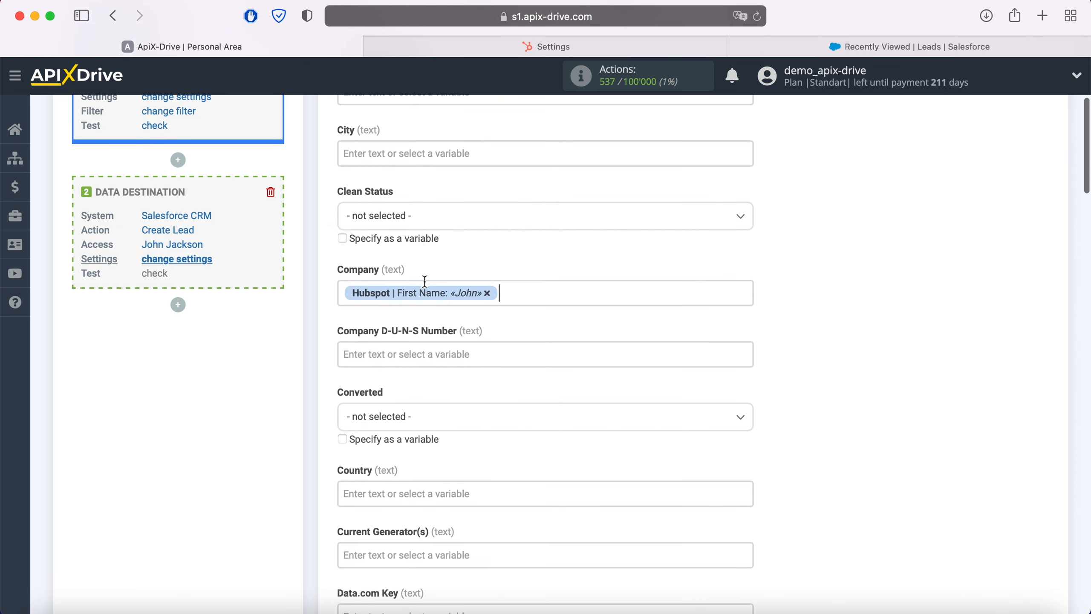
{"action": "left_click", "coordinate": [414, 215]}
{"action": "left_click", "coordinate": [381, 296]}
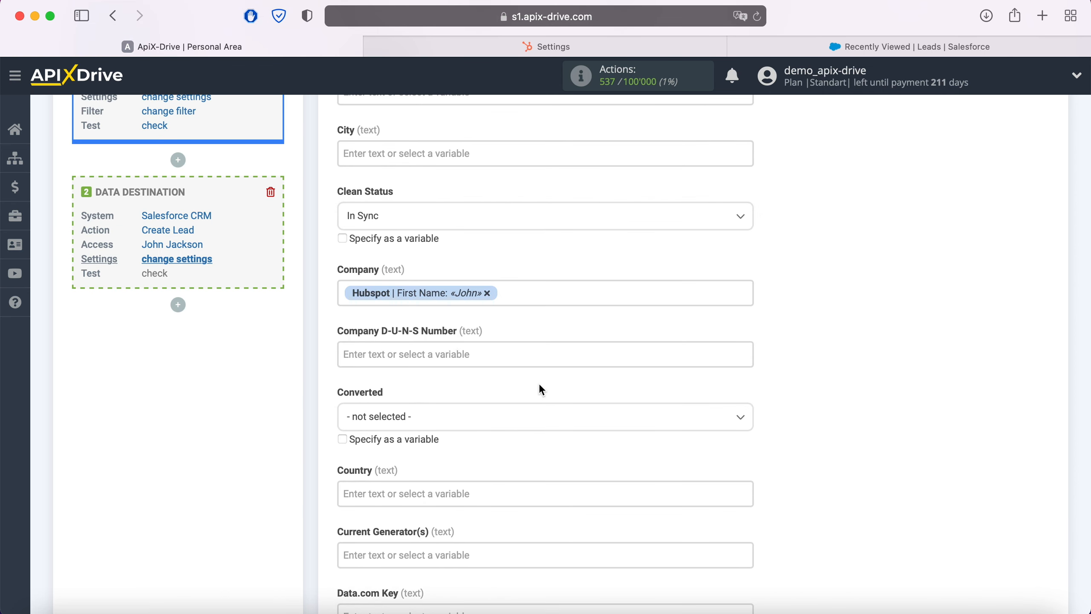
- Fill the lead's Description with the label "Date" followed by the Hubspot Create Date variable
{"action": "scroll", "coordinate": [542, 384], "scroll_direction": "down", "scroll_amount": 6}
{"action": "scroll", "coordinate": [543, 385], "scroll_direction": "down", "scroll_amount": 4}
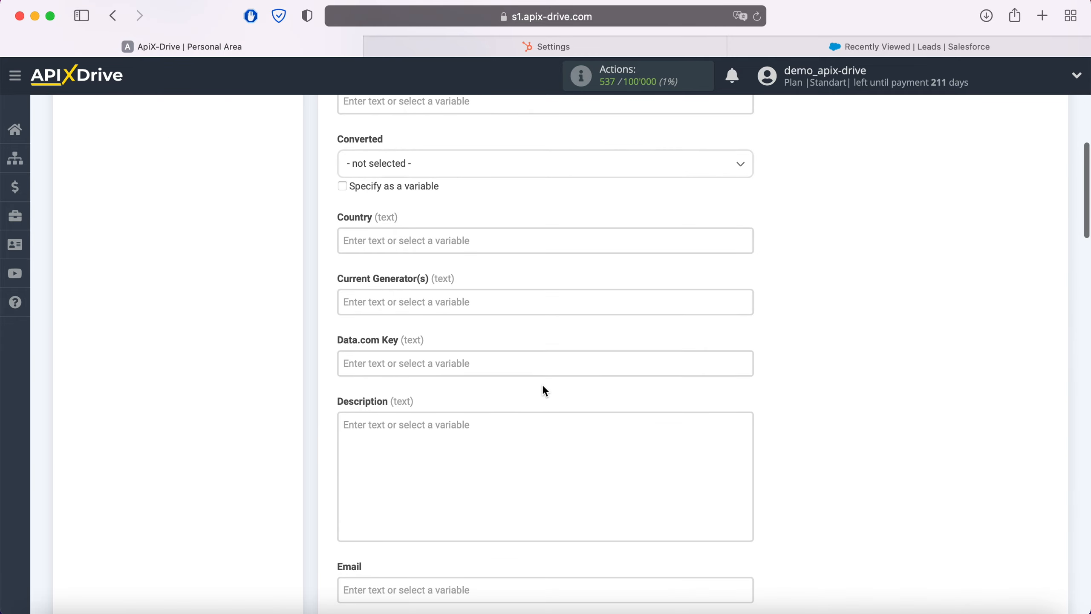
{"action": "left_click", "coordinate": [434, 315]}
{"action": "scroll", "coordinate": [433, 315], "scroll_direction": "down", "scroll_amount": 1}
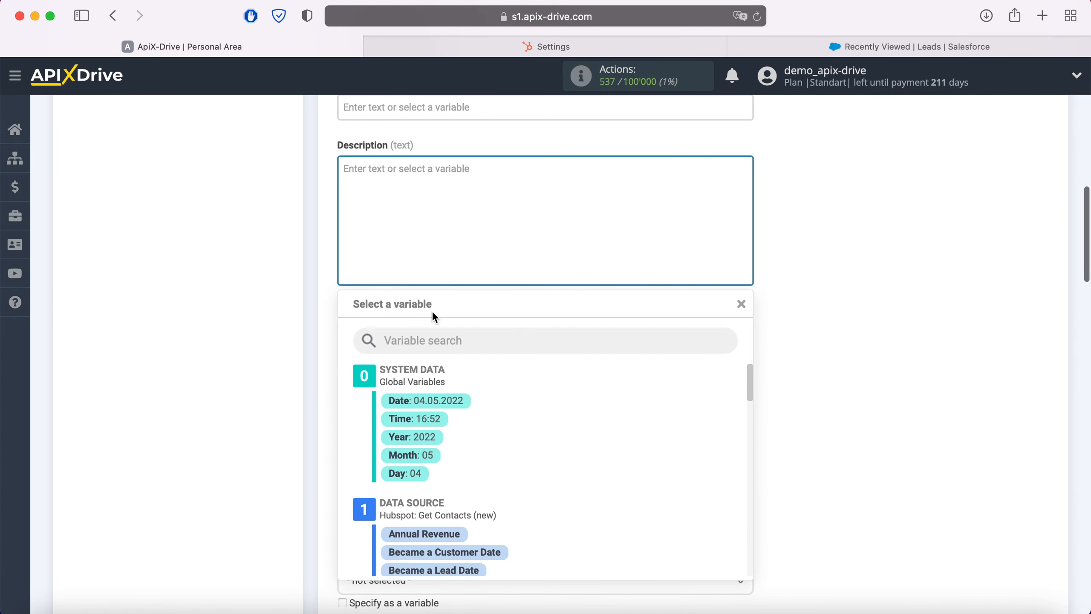
{"action": "scroll", "coordinate": [621, 507], "scroll_direction": "down", "scroll_amount": 4}
{"action": "scroll", "coordinate": [621, 505], "scroll_direction": "down", "scroll_amount": 5}
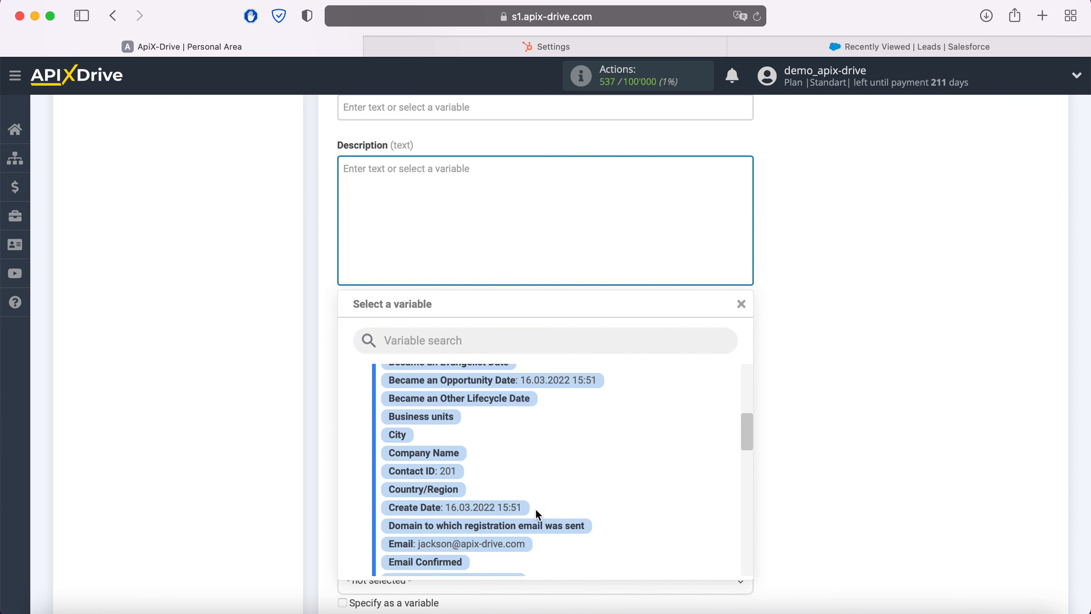
{"action": "left_click", "coordinate": [508, 509]}
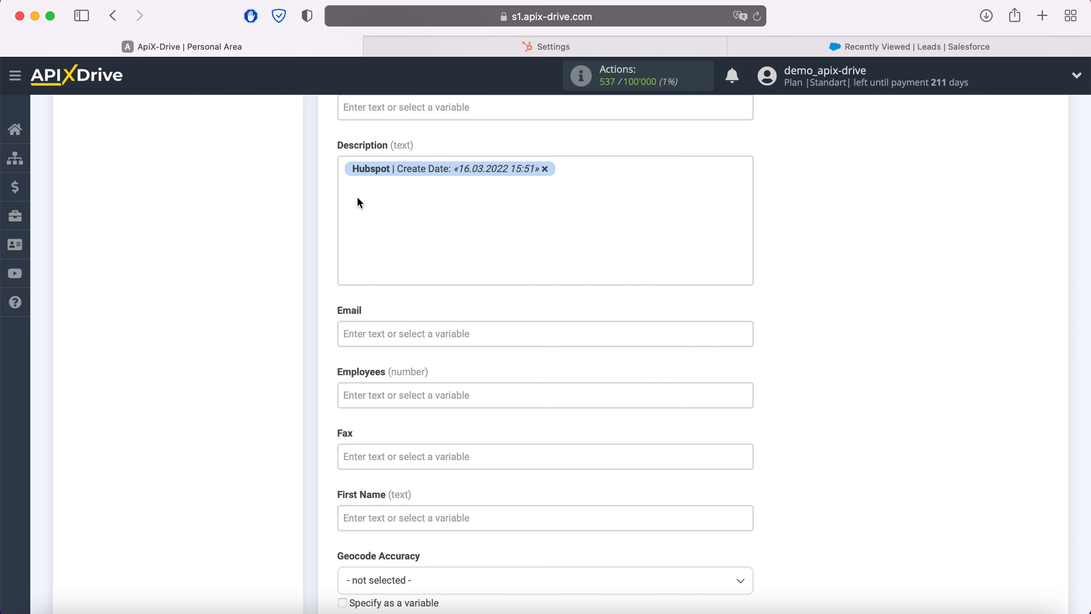
{"action": "left_click", "coordinate": [343, 171]}
{"action": "type", "text": "Date"}
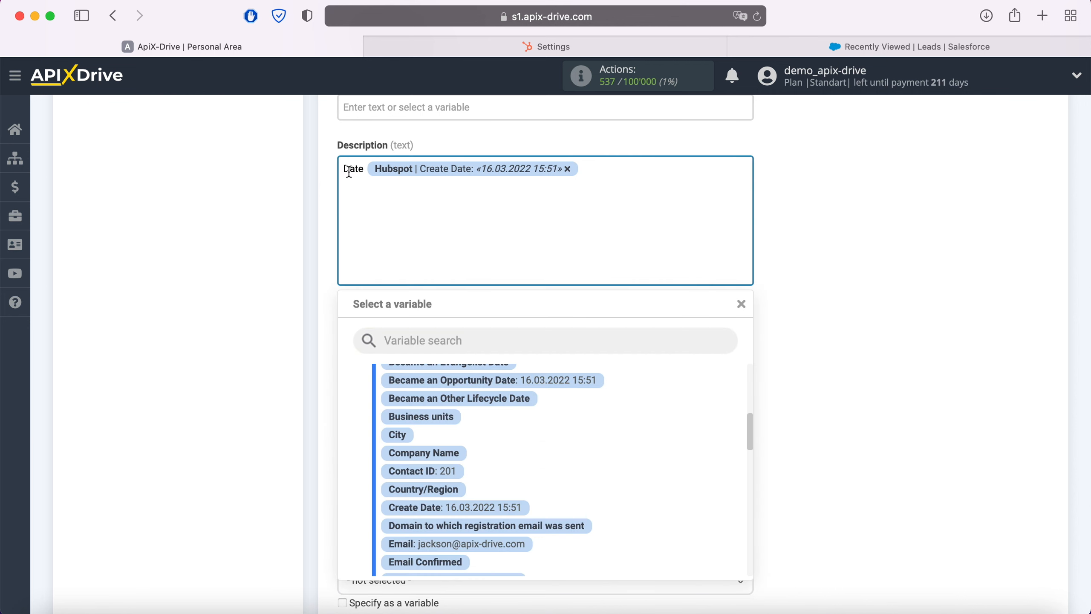
- Add a second Description line with the label "Web" followed by the Hubspot Email Domain variable
{"action": "left_click", "coordinate": [609, 178]}
{"action": "key", "text": "Return"}
{"action": "type", "text": "Web"}
{"action": "scroll", "coordinate": [600, 497], "scroll_direction": "down", "scroll_amount": 5}
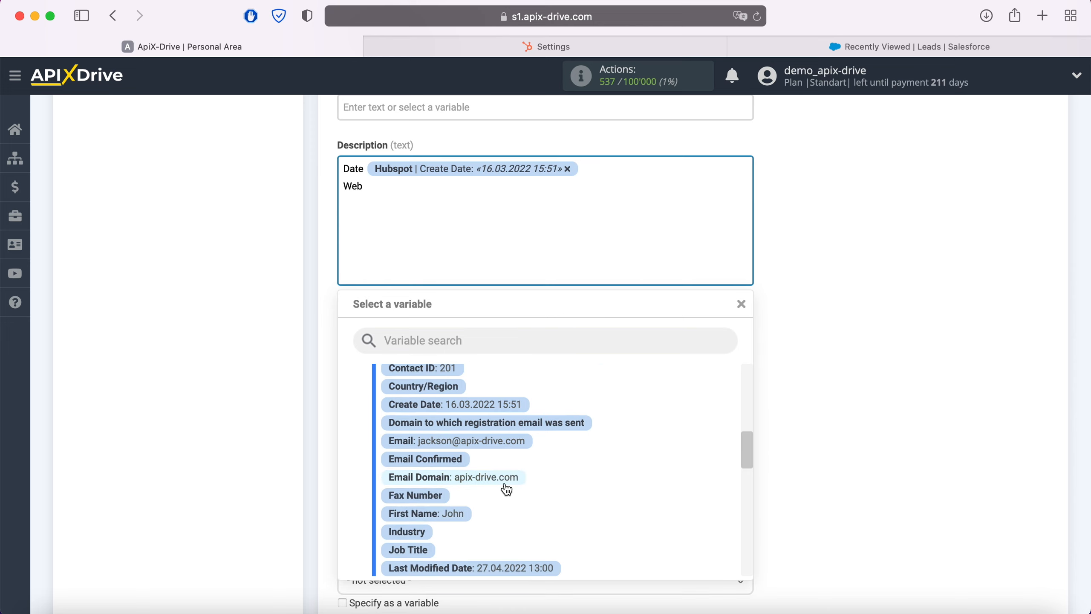
{"action": "left_click", "coordinate": [502, 479]}
- Map the lead's Email field to the Hubspot Email variable
{"action": "left_click", "coordinate": [433, 338]}
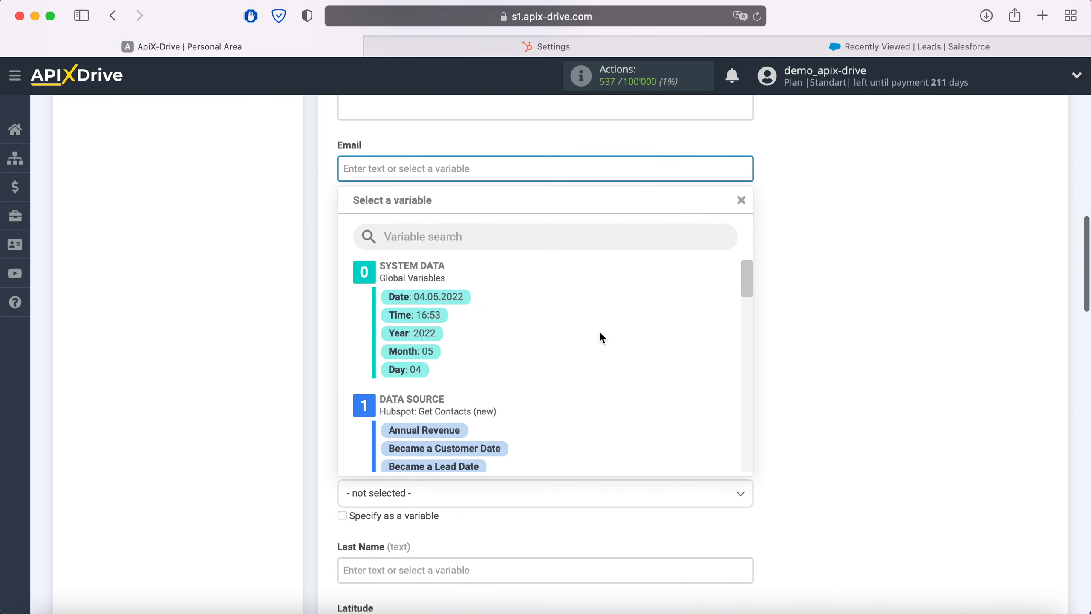
{"action": "scroll", "coordinate": [602, 338], "scroll_direction": "down", "scroll_amount": 3}
{"action": "scroll", "coordinate": [600, 333], "scroll_direction": "down", "scroll_amount": 6}
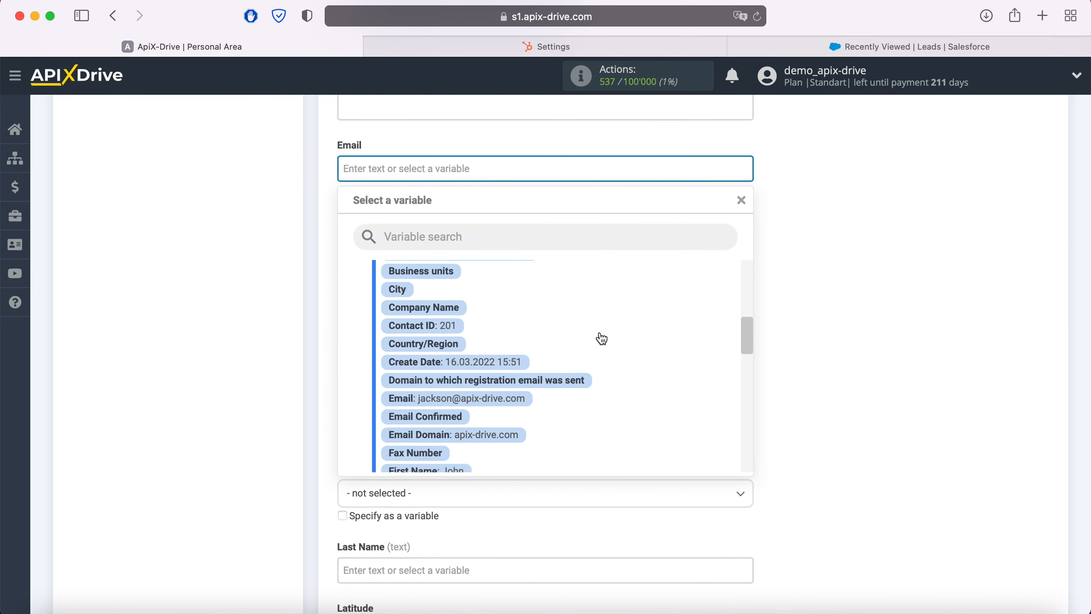
{"action": "left_click", "coordinate": [507, 369]}
- Map the lead's First Name field to the Hubspot First Name variable
{"action": "scroll", "coordinate": [506, 368], "scroll_direction": "down", "scroll_amount": 1}
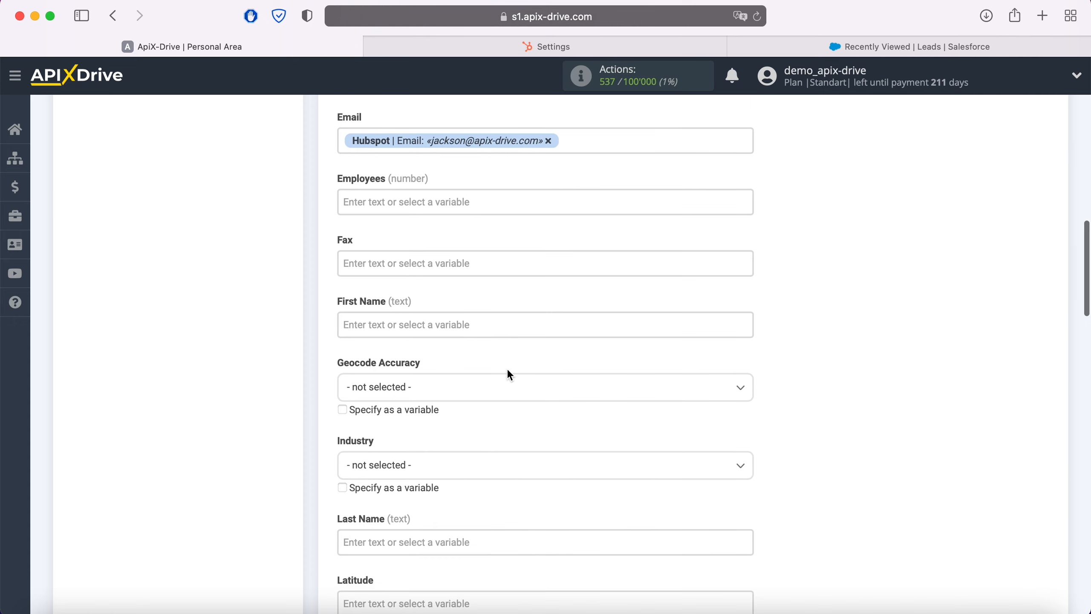
{"action": "left_click", "coordinate": [477, 323]}
{"action": "scroll", "coordinate": [611, 325], "scroll_direction": "down", "scroll_amount": 5}
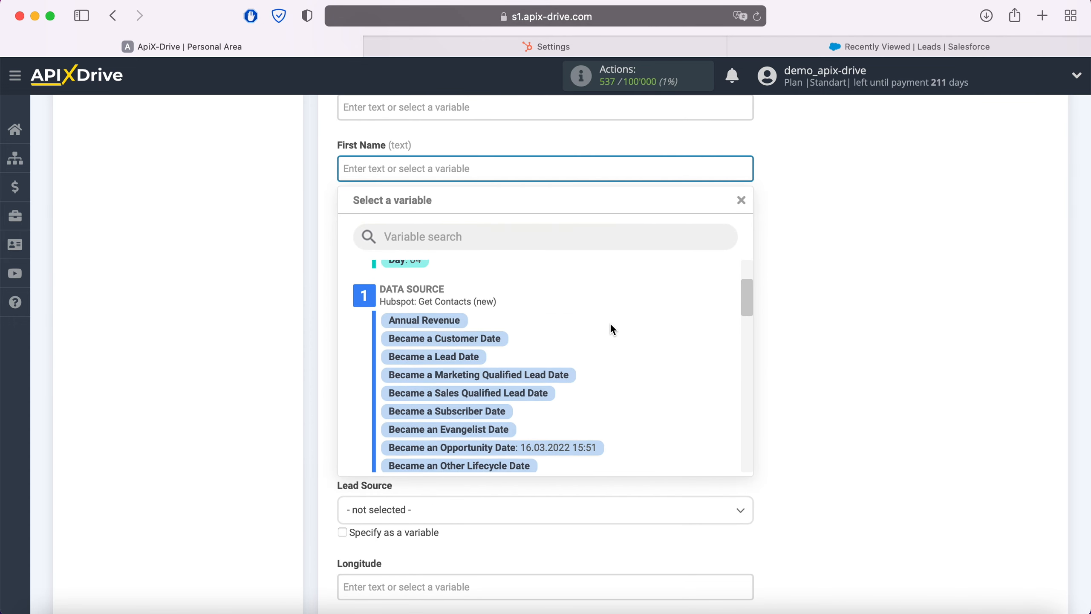
{"action": "scroll", "coordinate": [611, 326], "scroll_direction": "down", "scroll_amount": 6}
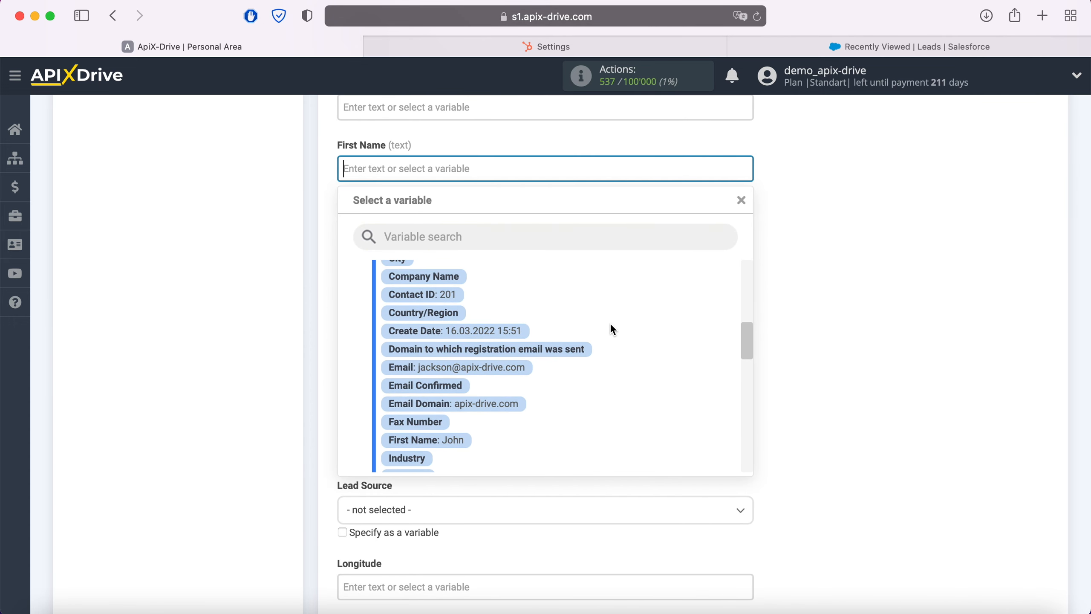
{"action": "left_click", "coordinate": [446, 357]}
- Map the lead's Last Name field to the Hubspot Last Name variable
{"action": "scroll", "coordinate": [446, 354], "scroll_direction": "down", "scroll_amount": 3}
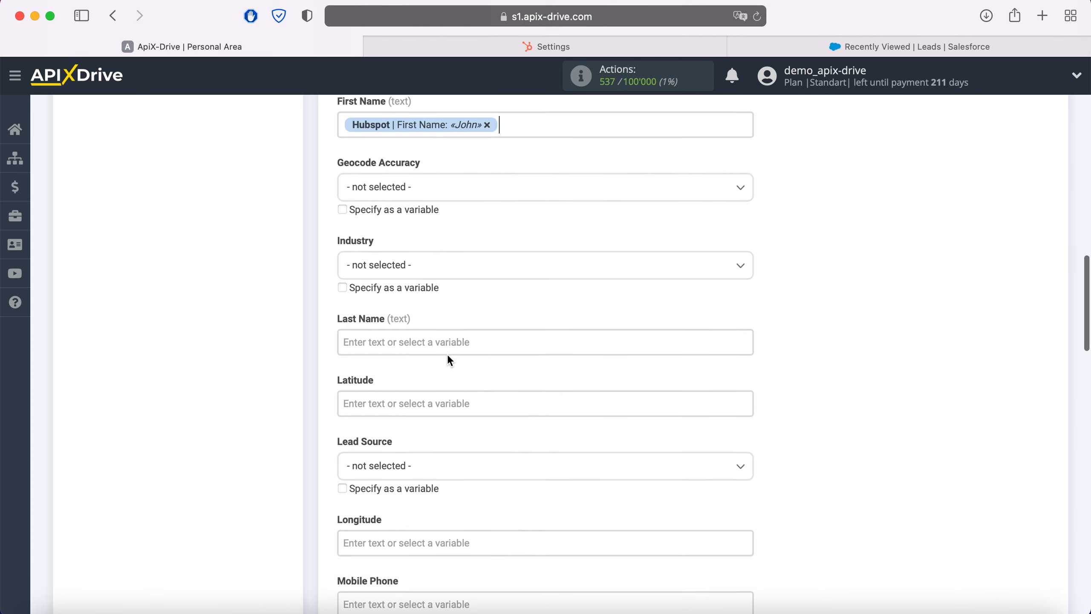
{"action": "left_click", "coordinate": [424, 276]}
{"action": "scroll", "coordinate": [598, 322], "scroll_direction": "down", "scroll_amount": 10}
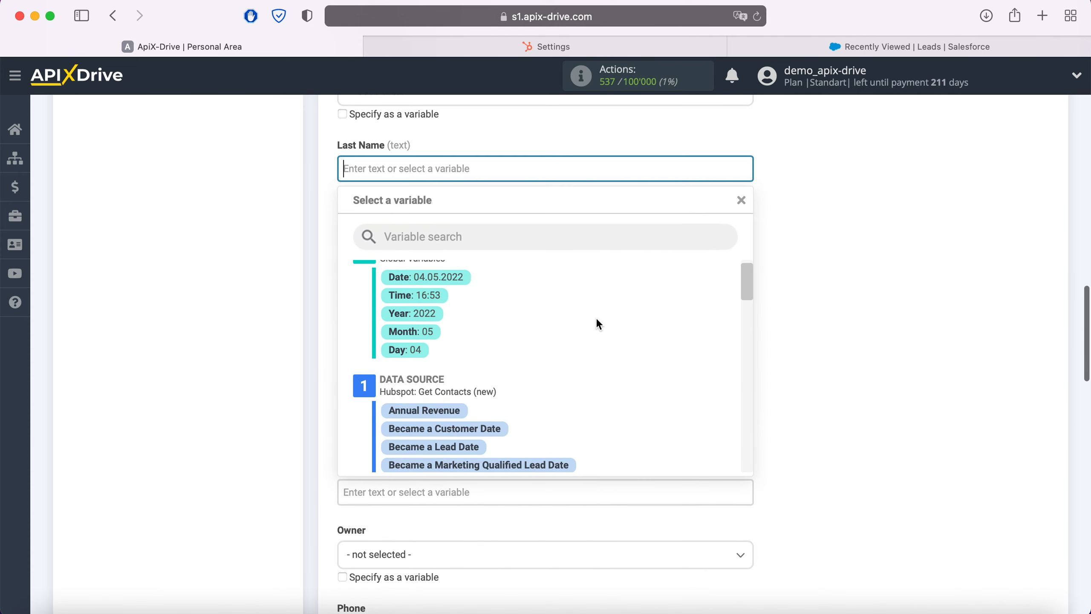
{"action": "scroll", "coordinate": [598, 323], "scroll_direction": "down", "scroll_amount": 5}
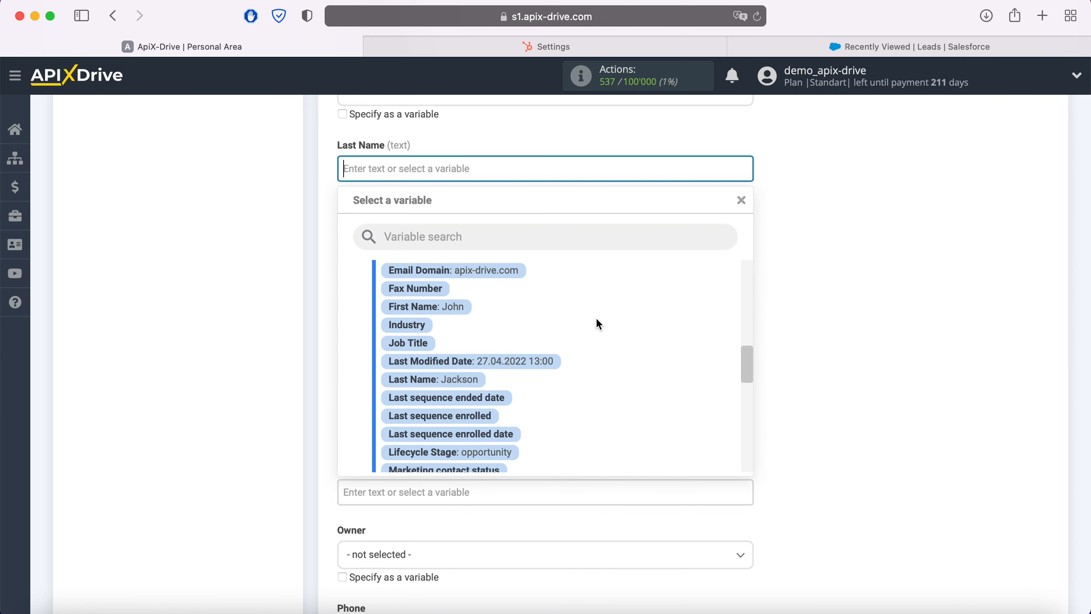
{"action": "left_click", "coordinate": [470, 379]}
- Map the lead's Mobile Phone field to the Hubspot Mobile Phone Number variable
{"action": "scroll", "coordinate": [471, 376], "scroll_direction": "down", "scroll_amount": 3}
{"action": "left_click", "coordinate": [435, 300]}
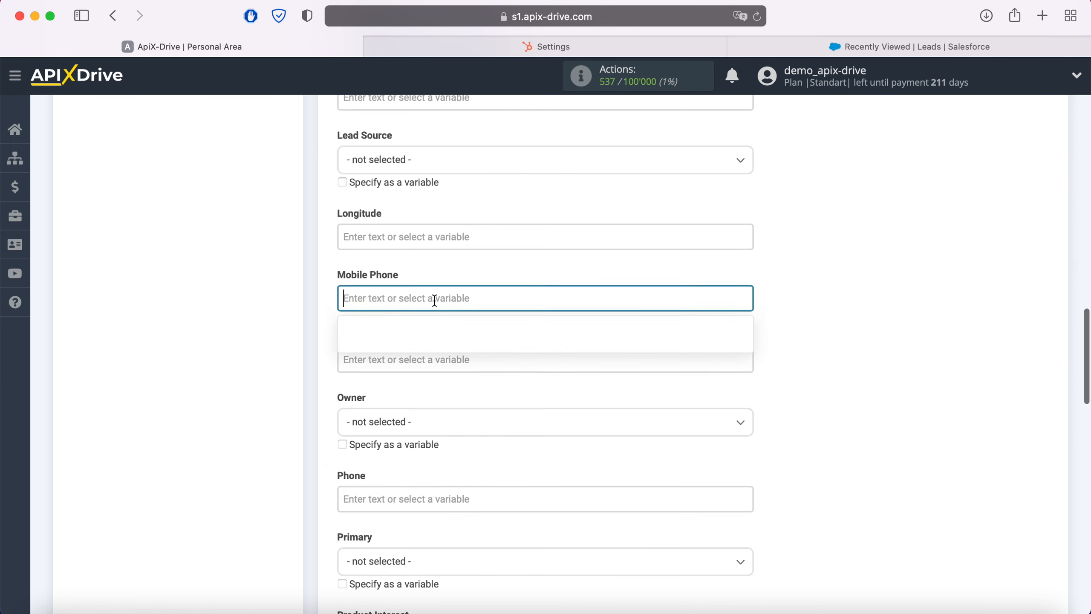
{"action": "scroll", "coordinate": [465, 308], "scroll_direction": "down", "scroll_amount": 3}
{"action": "scroll", "coordinate": [591, 326], "scroll_direction": "down", "scroll_amount": 5}
{"action": "scroll", "coordinate": [593, 328], "scroll_direction": "down", "scroll_amount": 10}
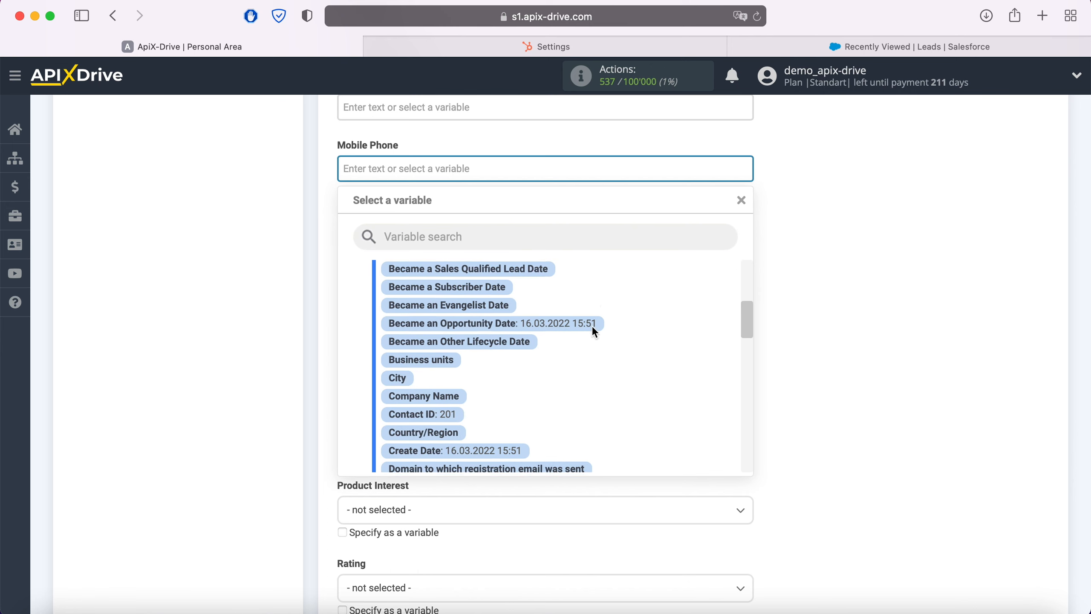
{"action": "scroll", "coordinate": [593, 327], "scroll_direction": "down", "scroll_amount": 6}
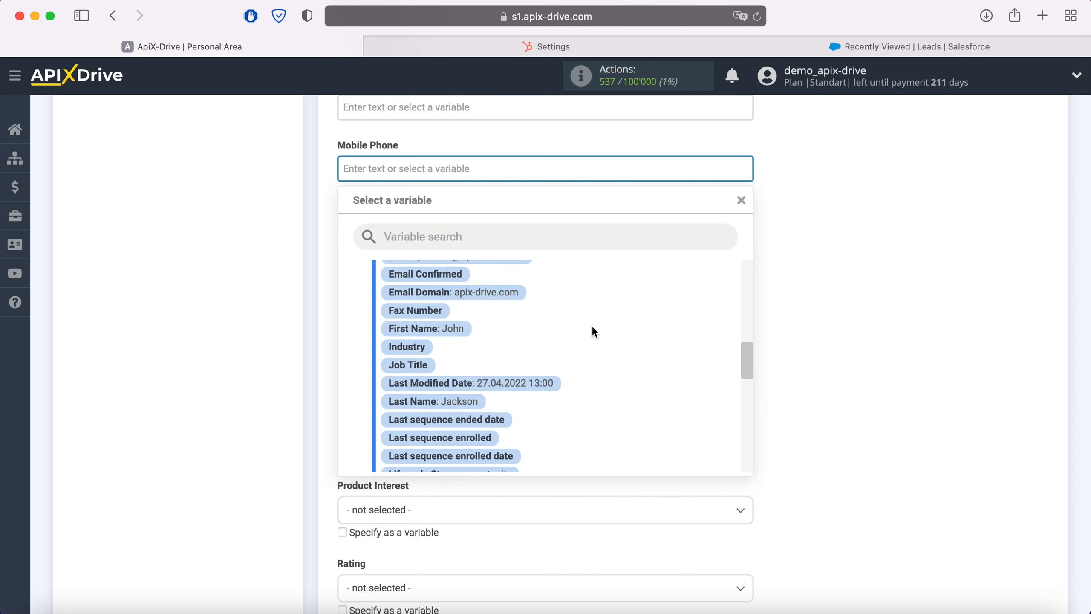
{"action": "left_click", "coordinate": [556, 392]}
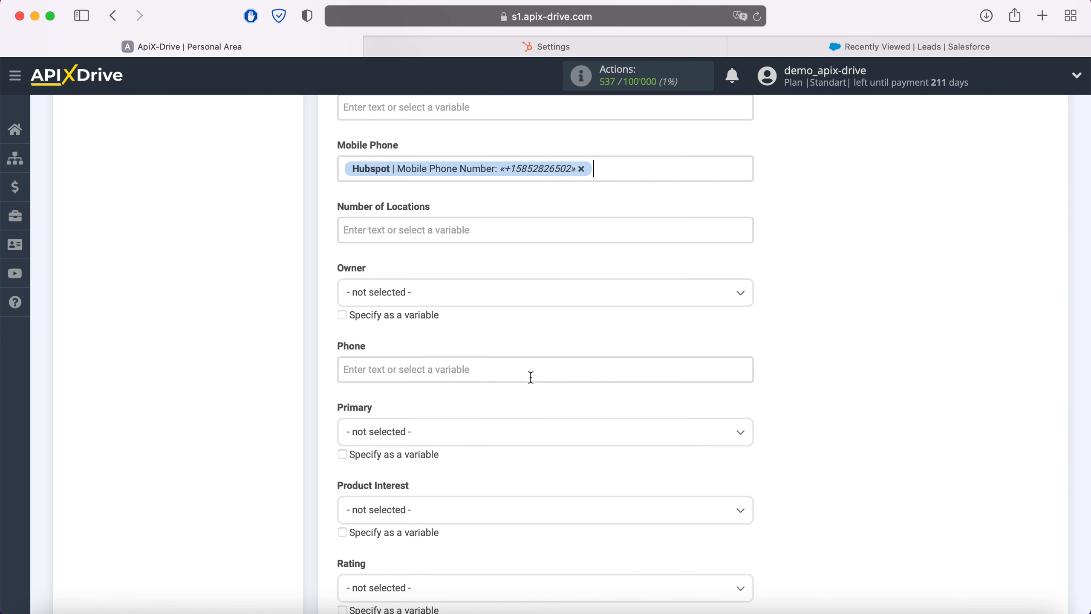
- Map the lead's Phone field to the Hubspot Mobile Phone Number variable
{"action": "left_click", "coordinate": [531, 374]}
{"action": "scroll", "coordinate": [531, 377], "scroll_direction": "down", "scroll_amount": 5}
{"action": "scroll", "coordinate": [628, 348], "scroll_direction": "down", "scroll_amount": 3}
{"action": "scroll", "coordinate": [630, 346], "scroll_direction": "down", "scroll_amount": 7}
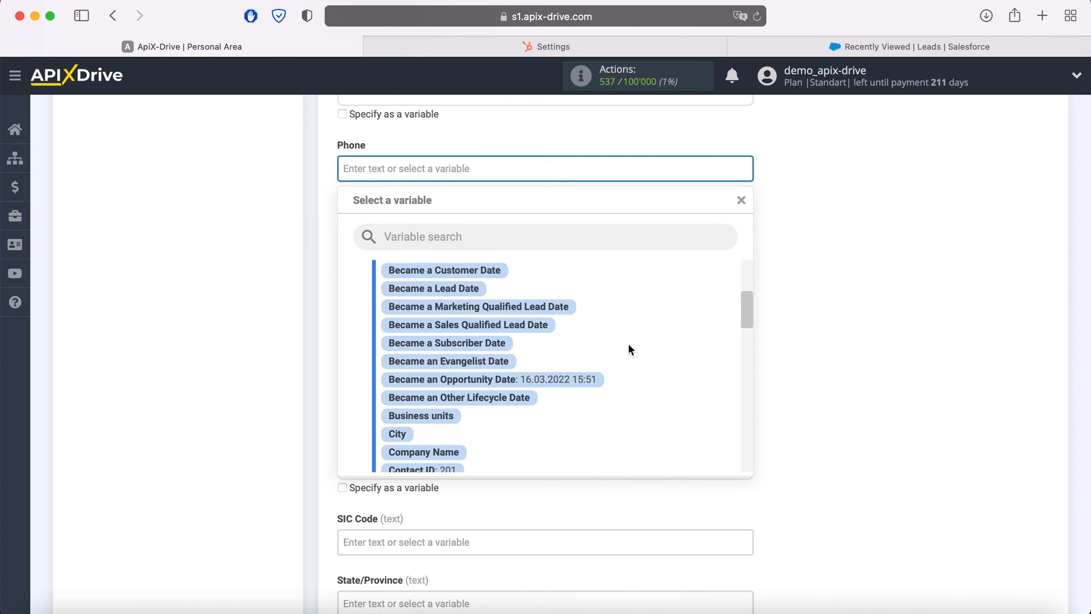
{"action": "scroll", "coordinate": [629, 345], "scroll_direction": "down", "scroll_amount": 6}
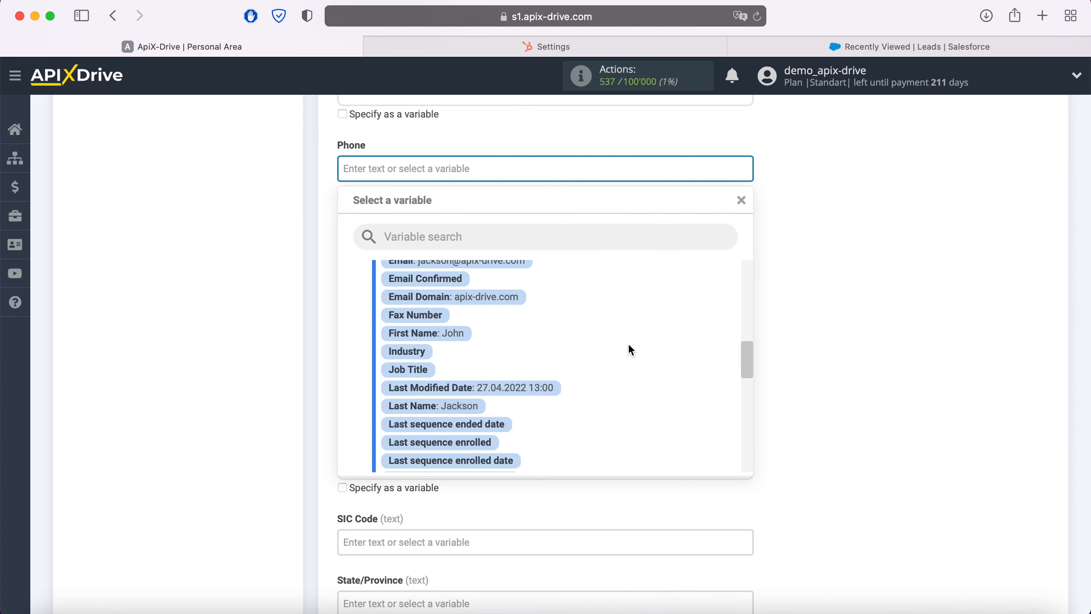
{"action": "scroll", "coordinate": [629, 345], "scroll_direction": "down", "scroll_amount": 1}
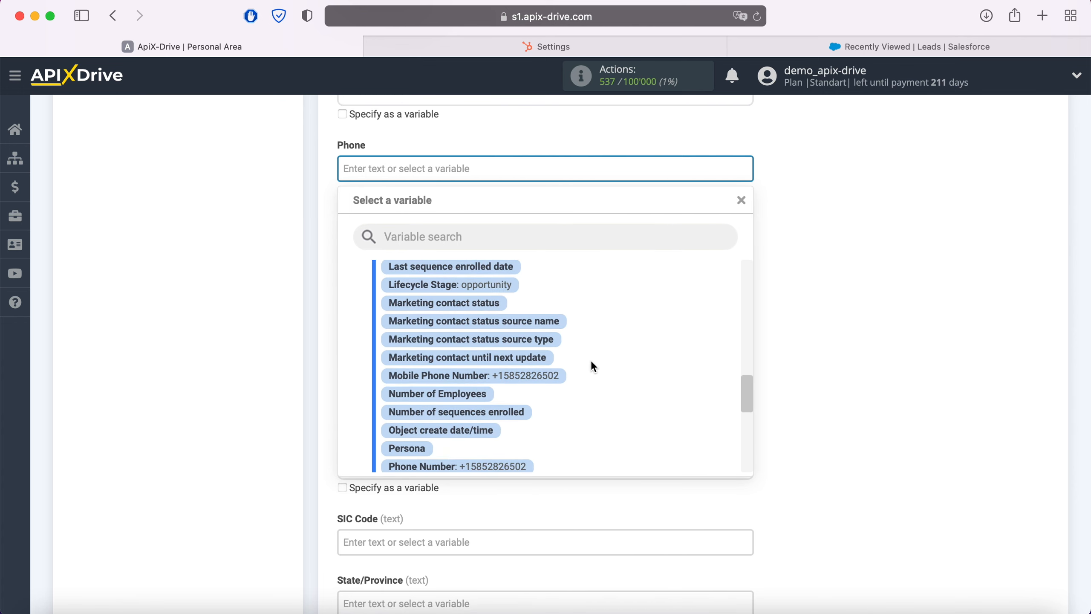
{"action": "left_click", "coordinate": [555, 378]}
- Set the lead's Status to Open - Not Contacted and go to the end of the field settings
{"action": "scroll", "coordinate": [556, 385], "scroll_direction": "down", "scroll_amount": 3}
{"action": "scroll", "coordinate": [556, 385], "scroll_direction": "down", "scroll_amount": 5}
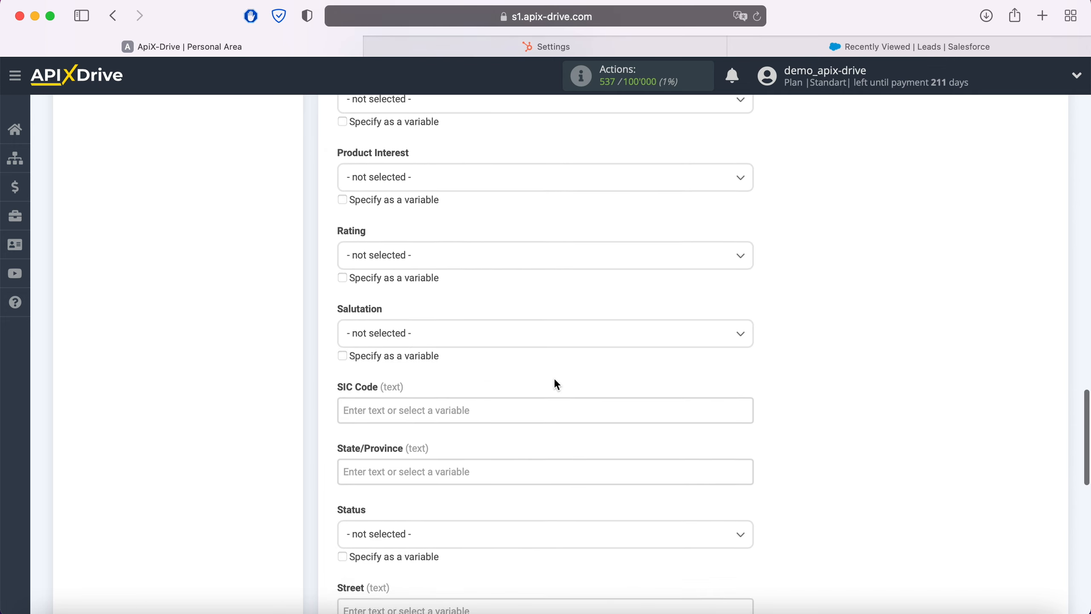
{"action": "left_click", "coordinate": [504, 335]}
{"action": "left_click", "coordinate": [429, 416]}
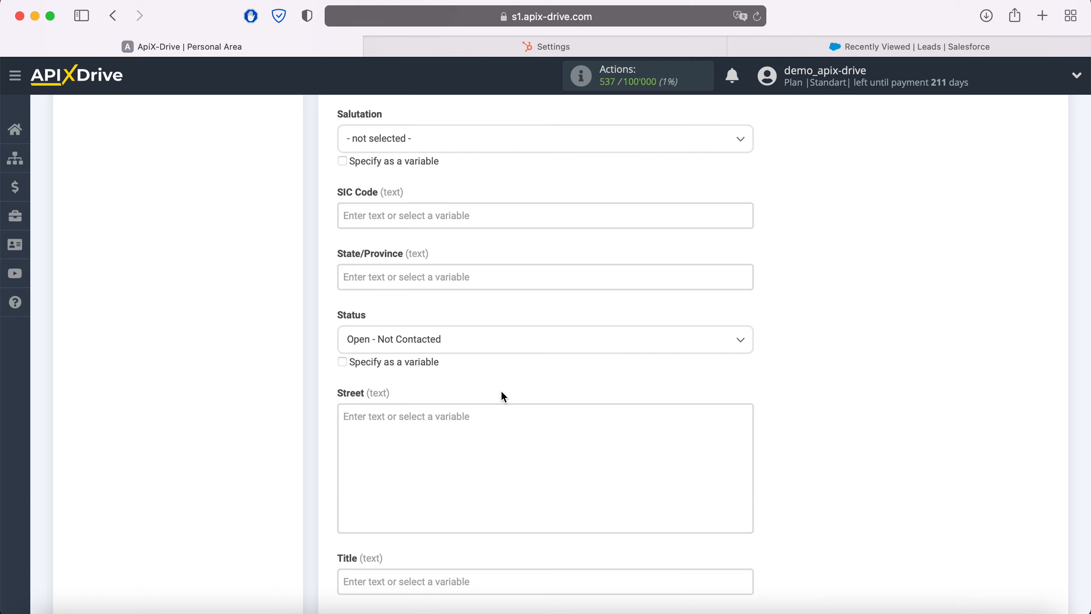
{"action": "scroll", "coordinate": [503, 397], "scroll_direction": "down", "scroll_amount": 6}
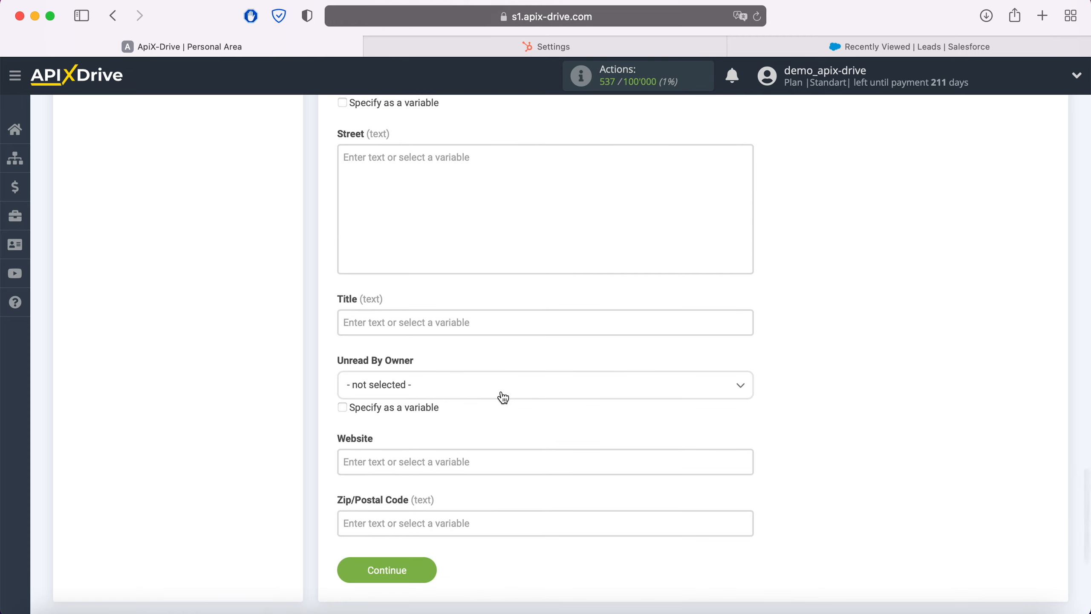
- Set the lead's Title field to "New Contact from Hubspot" and continue to the destination test
{"action": "left_click", "coordinate": [437, 322]}
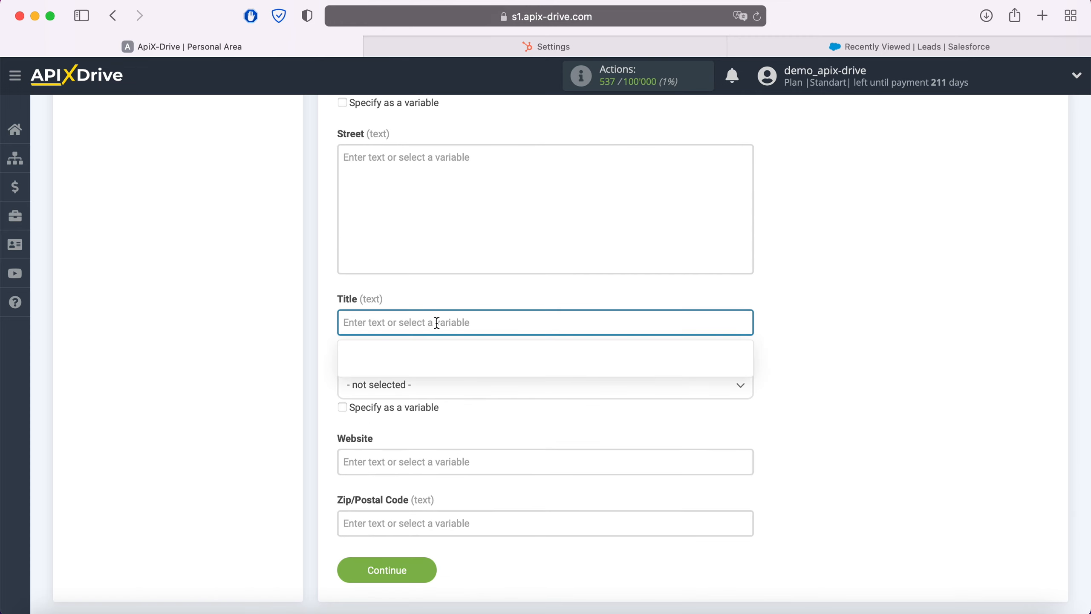
{"action": "type", "text": "New Cont"}
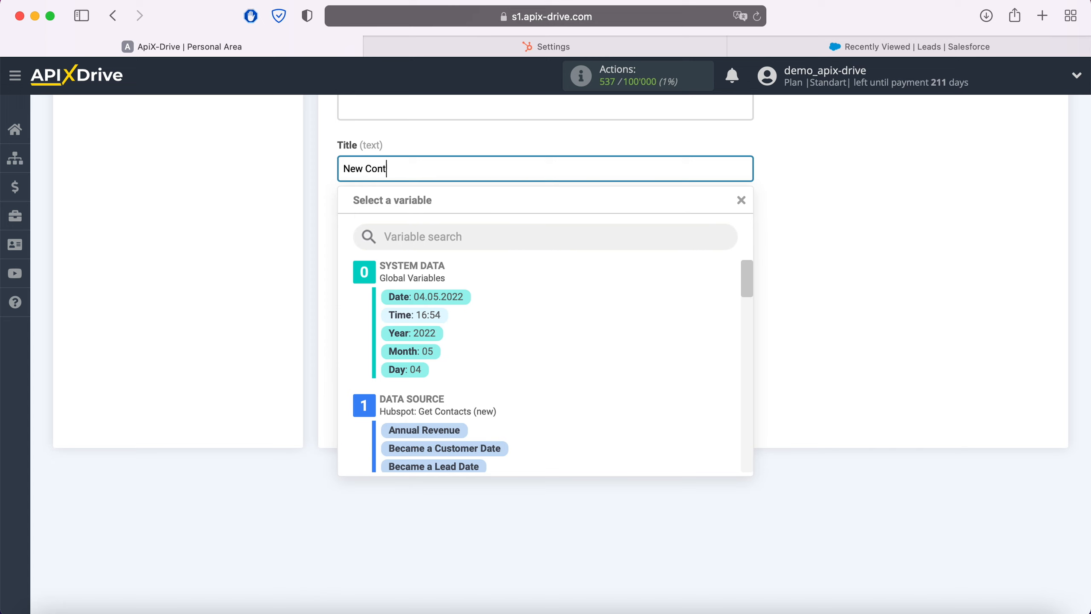
{"action": "type", "text": "act from Hubspot"}
{"action": "left_click", "coordinate": [262, 340]}
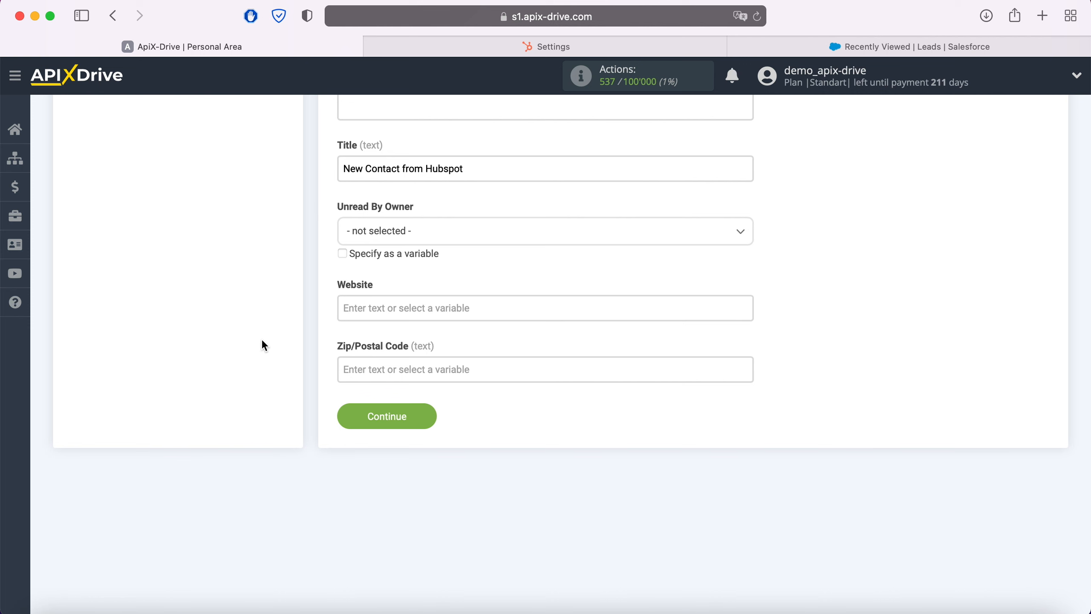
{"action": "left_click", "coordinate": [426, 417]}
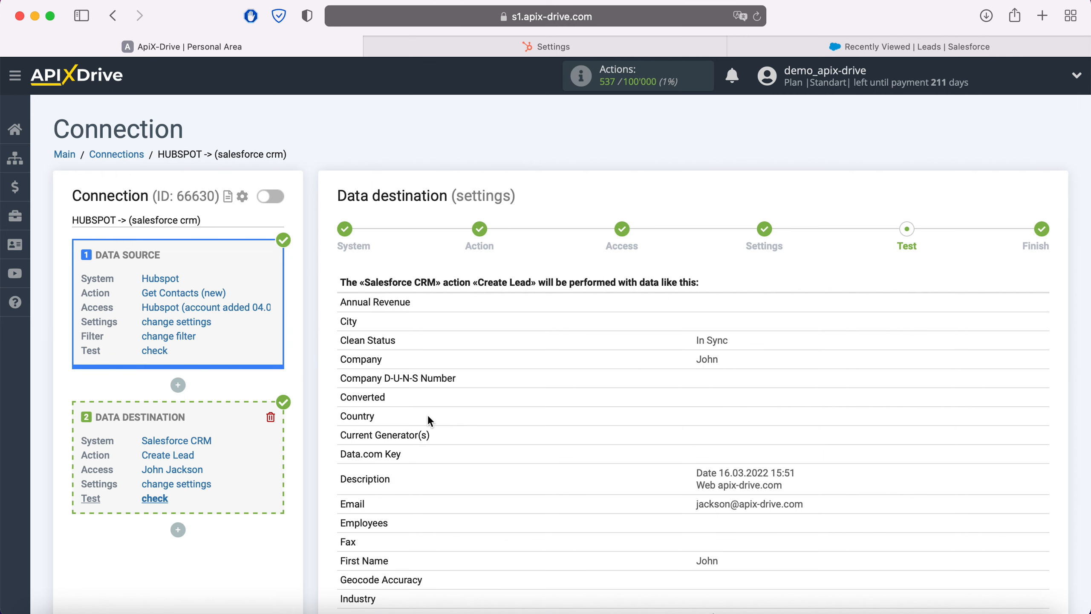
- Send the test lead data to Salesforce CRM
{"action": "scroll", "coordinate": [429, 417], "scroll_direction": "down", "scroll_amount": 15}
{"action": "scroll", "coordinate": [429, 417], "scroll_direction": "down", "scroll_amount": 1}
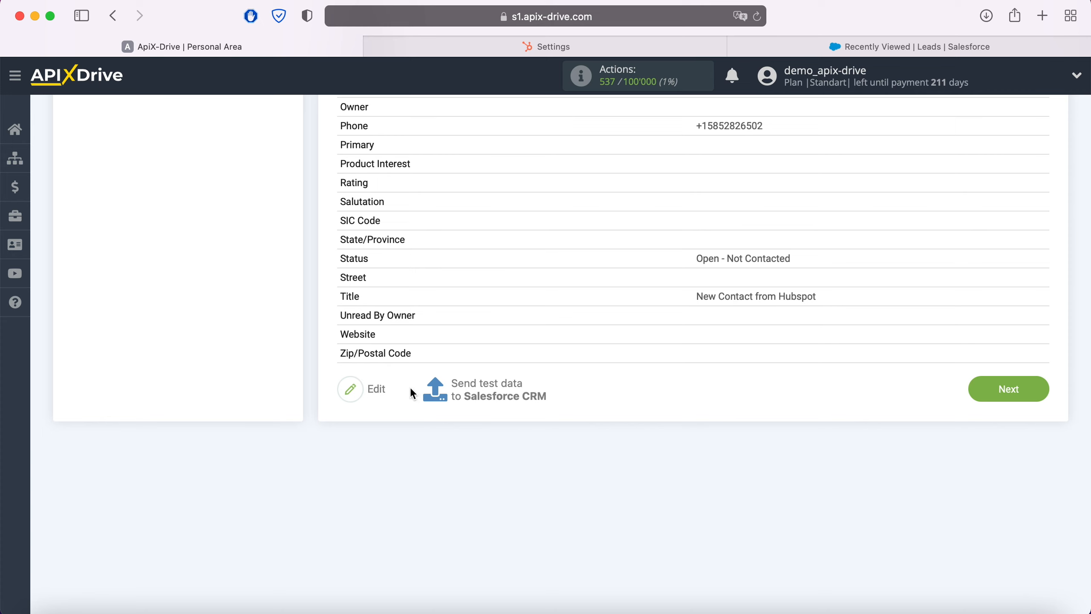
{"action": "left_click", "coordinate": [482, 385]}
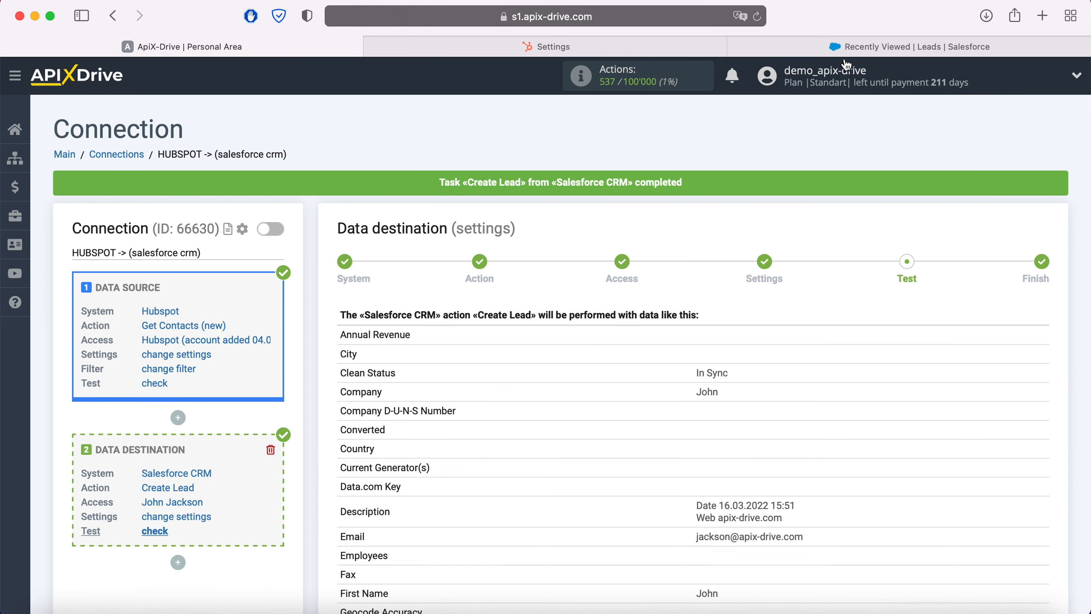
- Switch to Salesforce, reload the Leads list and examine the new lead's details down to its description
{"action": "left_click", "coordinate": [797, 48]}
{"action": "left_click", "coordinate": [757, 17]}
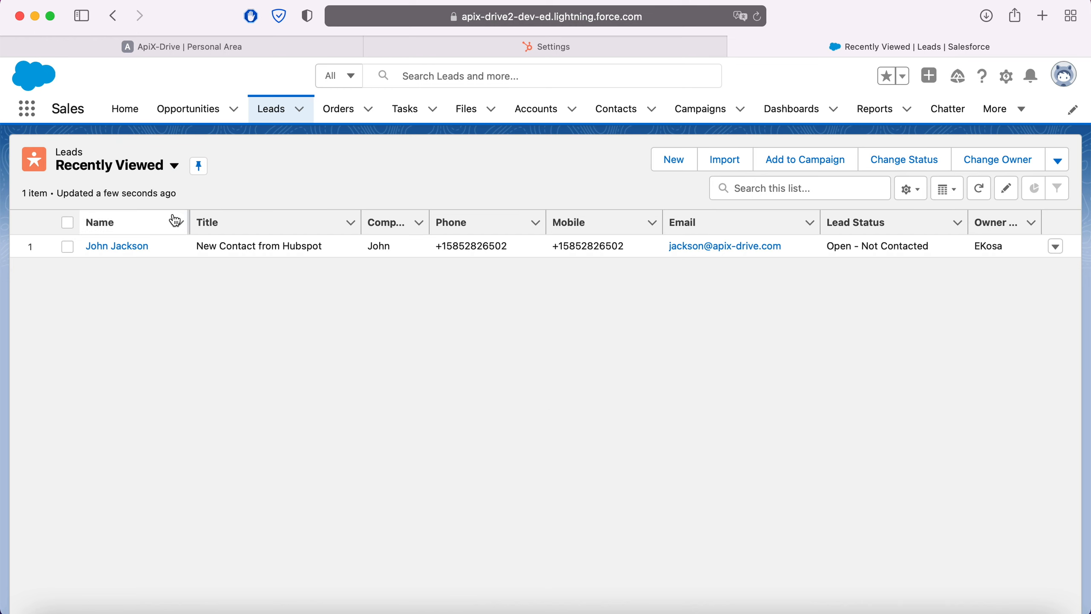
{"action": "left_click", "coordinate": [125, 247]}
{"action": "left_click", "coordinate": [131, 329]}
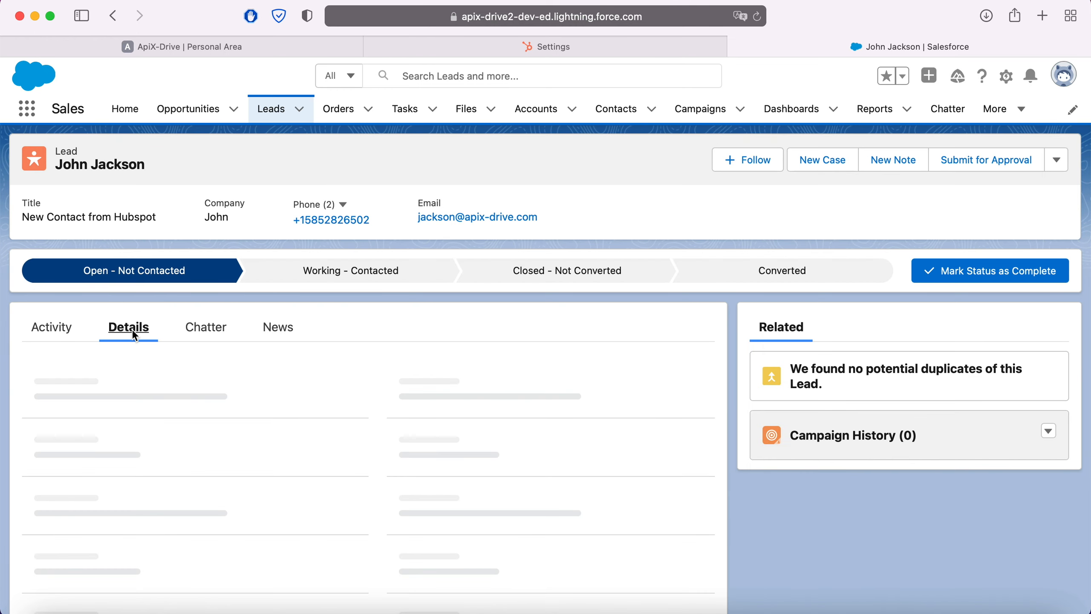
{"action": "scroll", "coordinate": [609, 405], "scroll_direction": "down", "scroll_amount": 5}
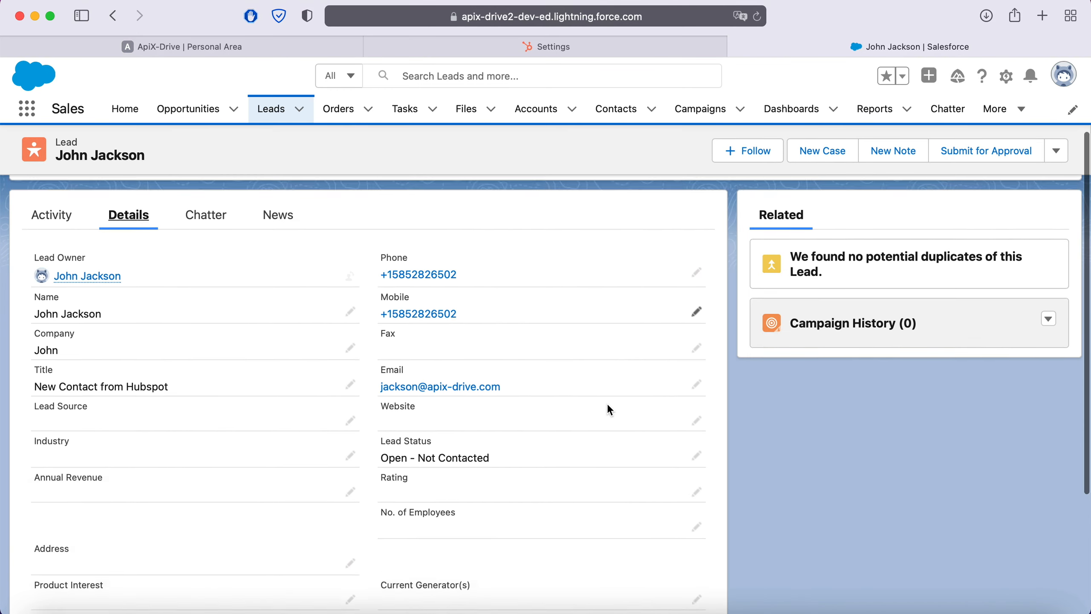
{"action": "scroll", "coordinate": [610, 410], "scroll_direction": "down", "scroll_amount": 2}
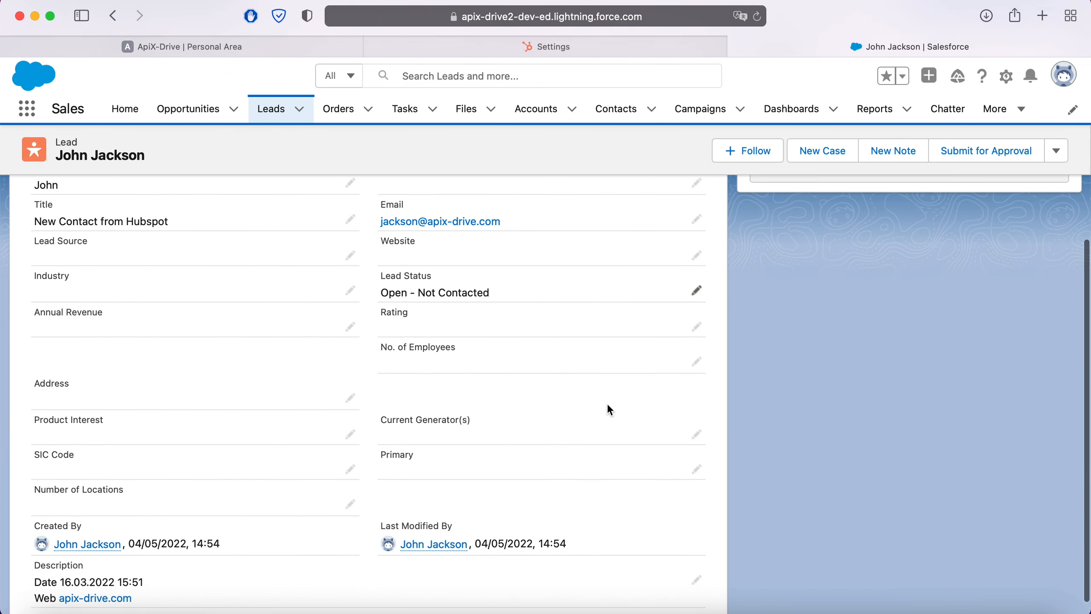
{"action": "scroll", "coordinate": [610, 409], "scroll_direction": "up", "scroll_amount": 7}
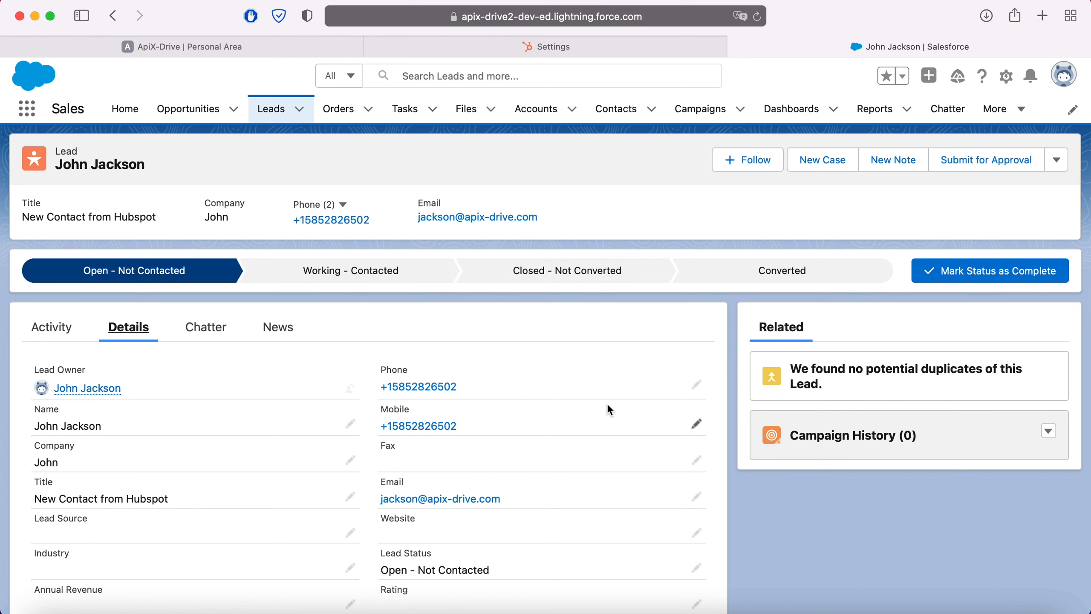
- Return to ApiX-Drive, finish the data destination setup and enable automatic updates for the connection
{"action": "left_click", "coordinate": [234, 52]}
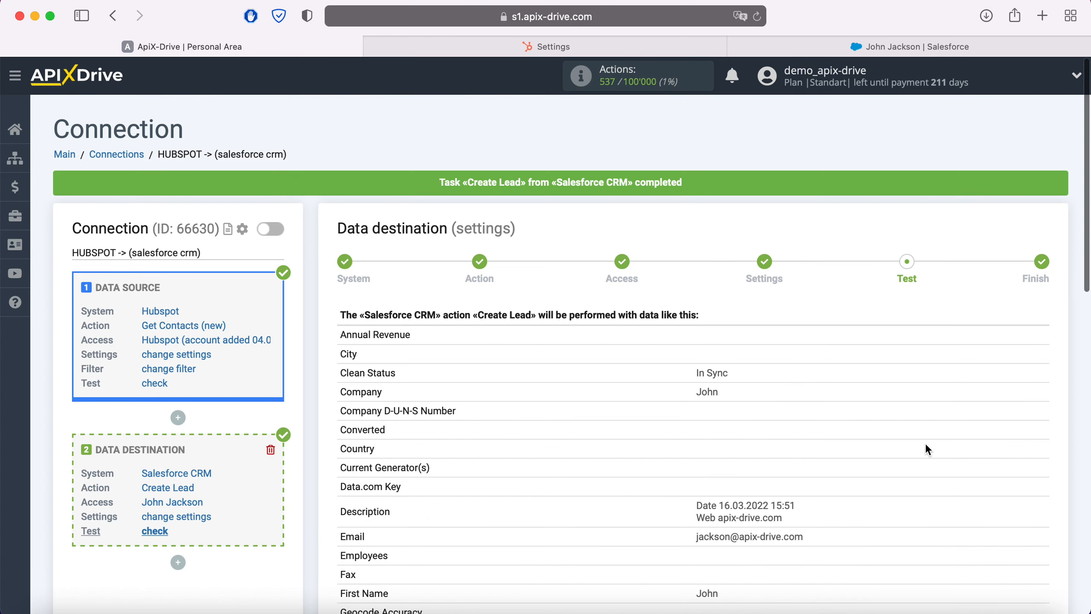
{"action": "scroll", "coordinate": [928, 450], "scroll_direction": "down", "scroll_amount": 9}
{"action": "scroll", "coordinate": [928, 449], "scroll_direction": "down", "scroll_amount": 5}
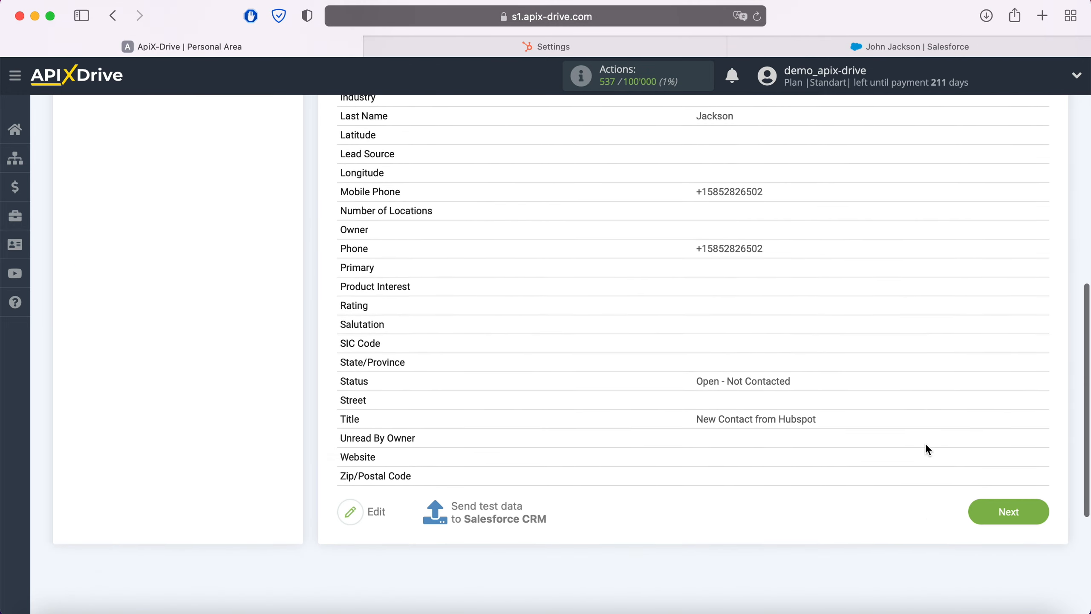
{"action": "left_click", "coordinate": [1035, 447]}
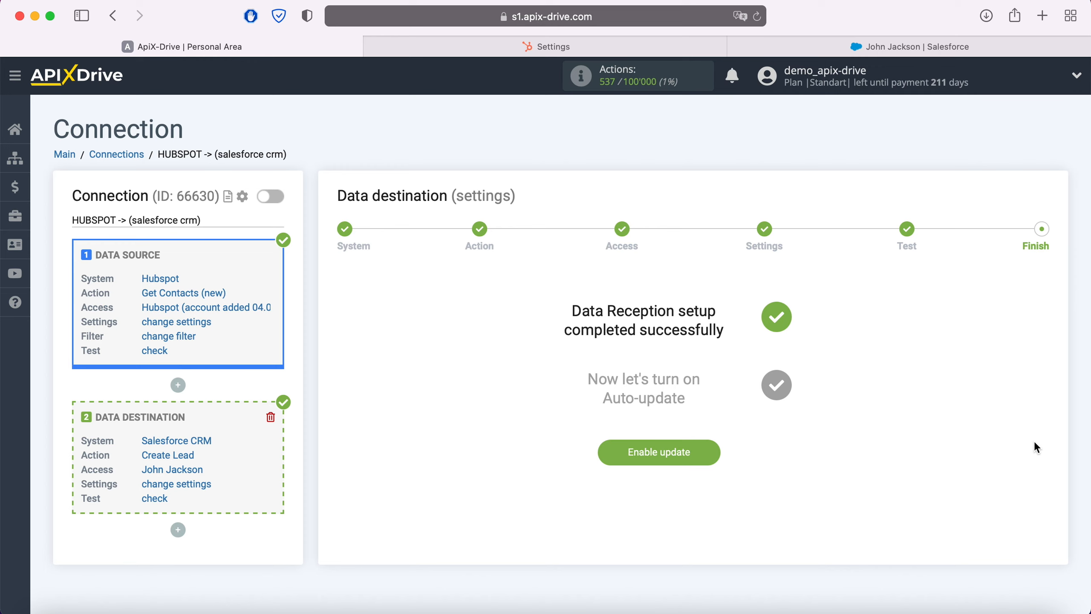
{"action": "left_click", "coordinate": [713, 449]}
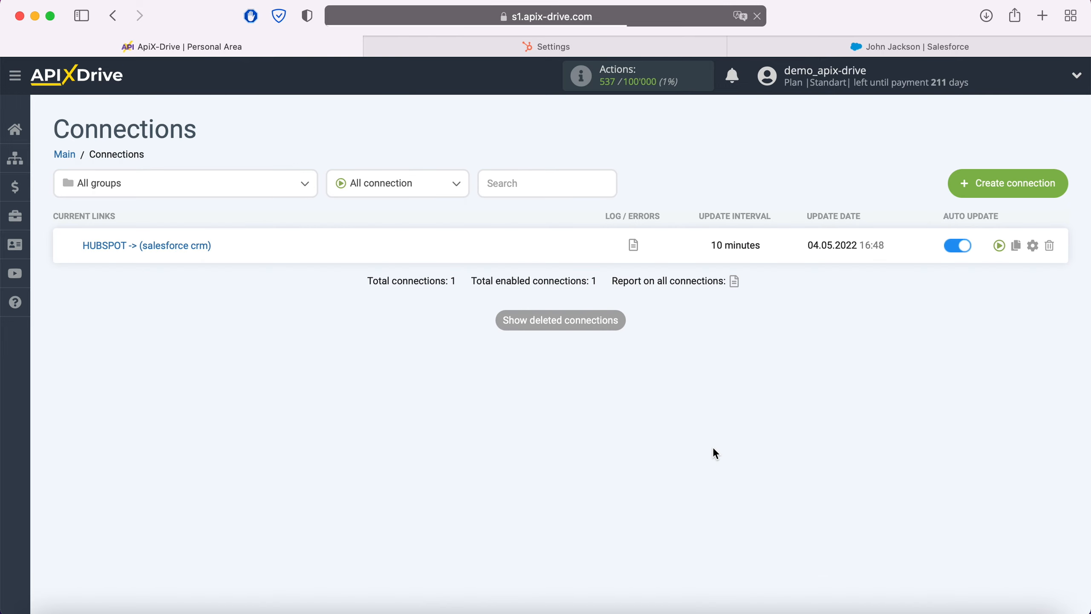
- Set the update interval of the HUBSPOT -> (salesforce crm) connection to 5 minutes and save its setup
{"action": "left_click", "coordinate": [1032, 246]}
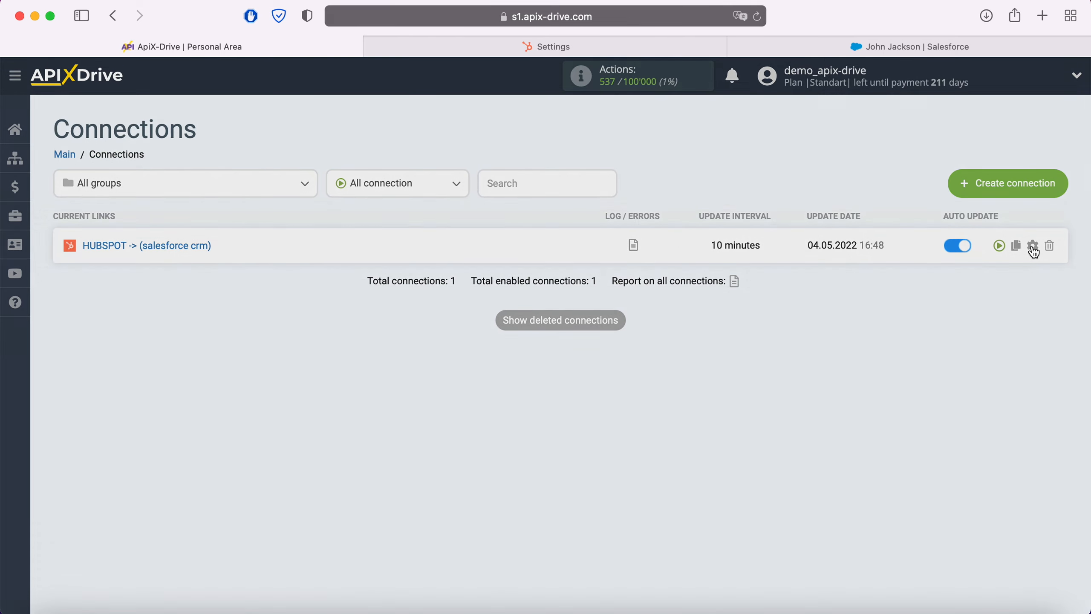
{"action": "left_click", "coordinate": [675, 357]}
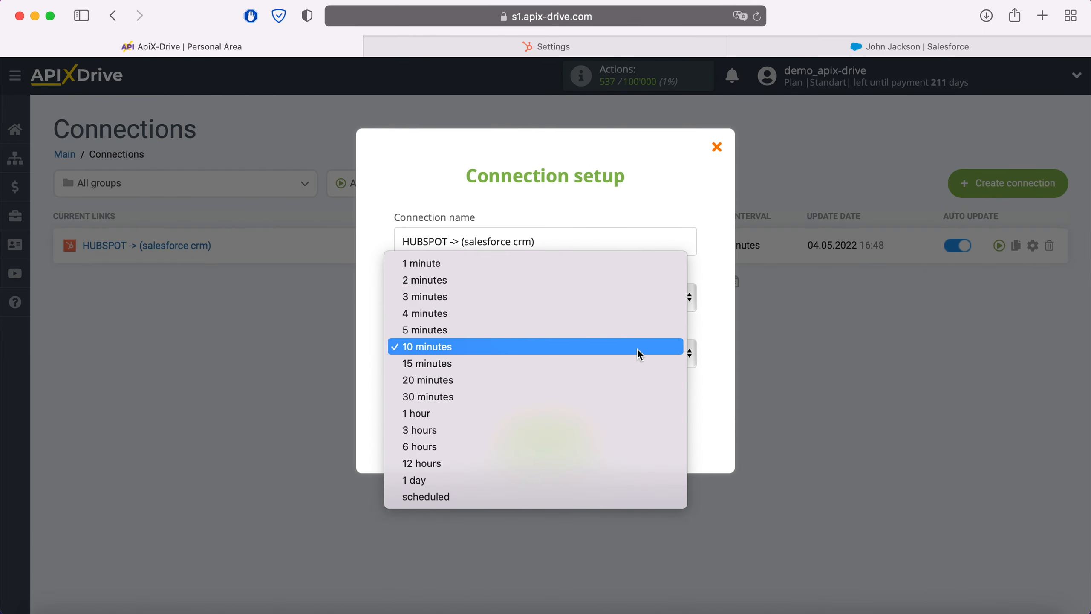
{"action": "left_click", "coordinate": [605, 334]}
{"action": "left_click", "coordinate": [588, 438]}
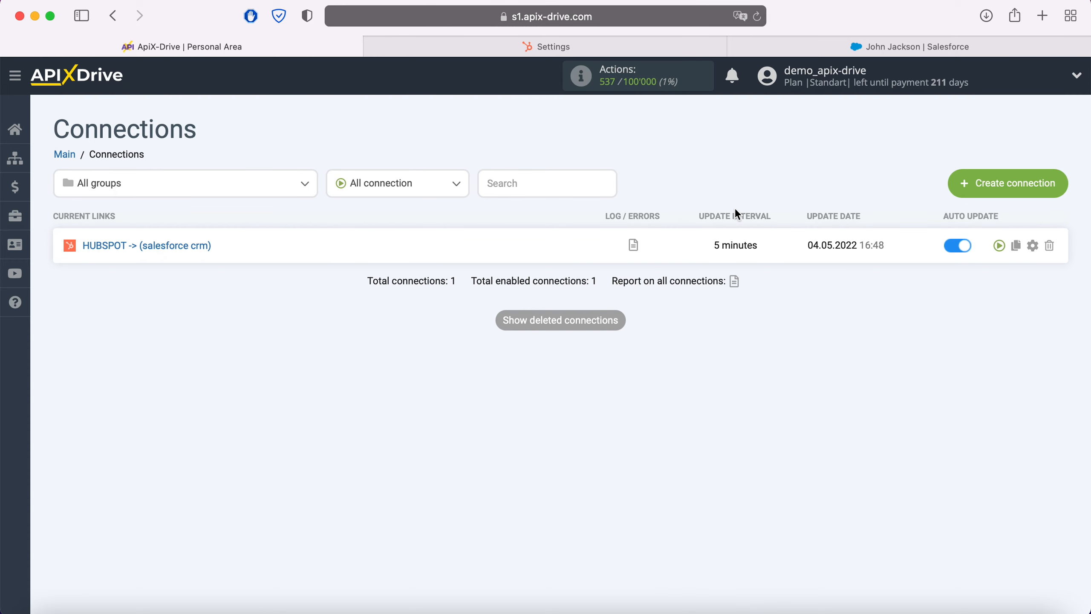